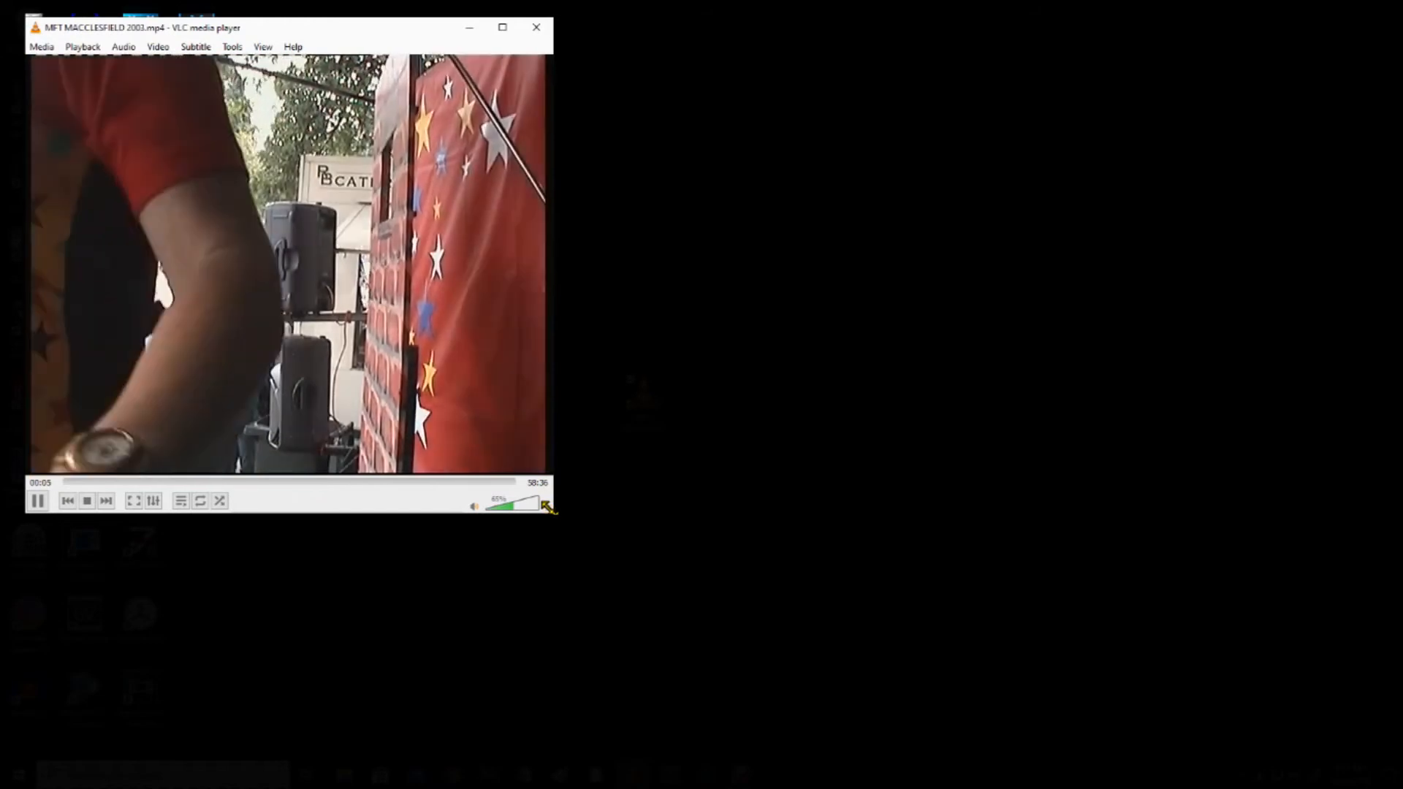
Enlarge the VLC window playing MFT MACCLESFIELD 2003.mp4 to watch the clip, and close the player
{"action": "left_click_drag", "start_coordinate": [547, 505], "coordinate": [1254, 692]}
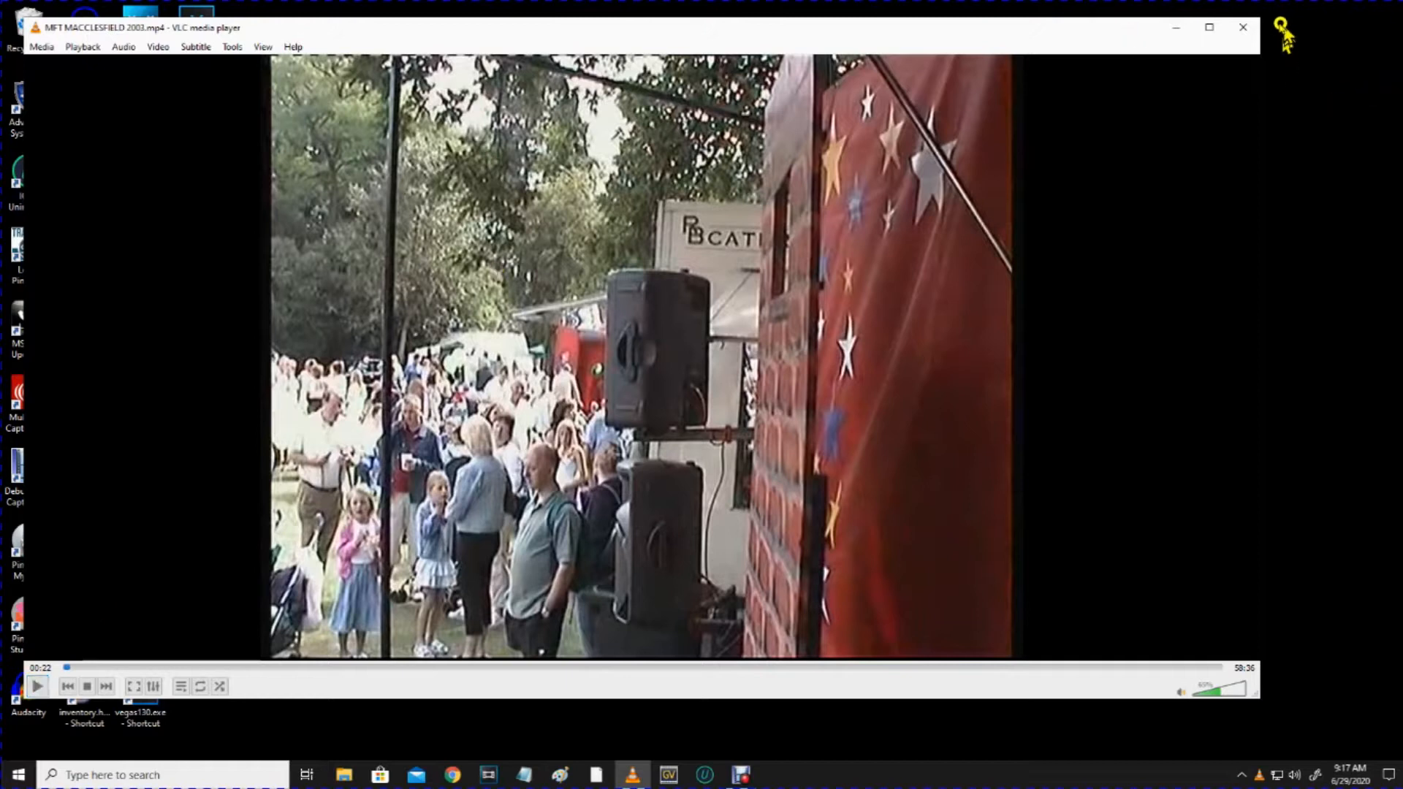
{"action": "left_click", "coordinate": [1243, 27]}
Open Pinnacle Studio and start a new movie project
{"action": "double_click", "coordinate": [30, 624]}
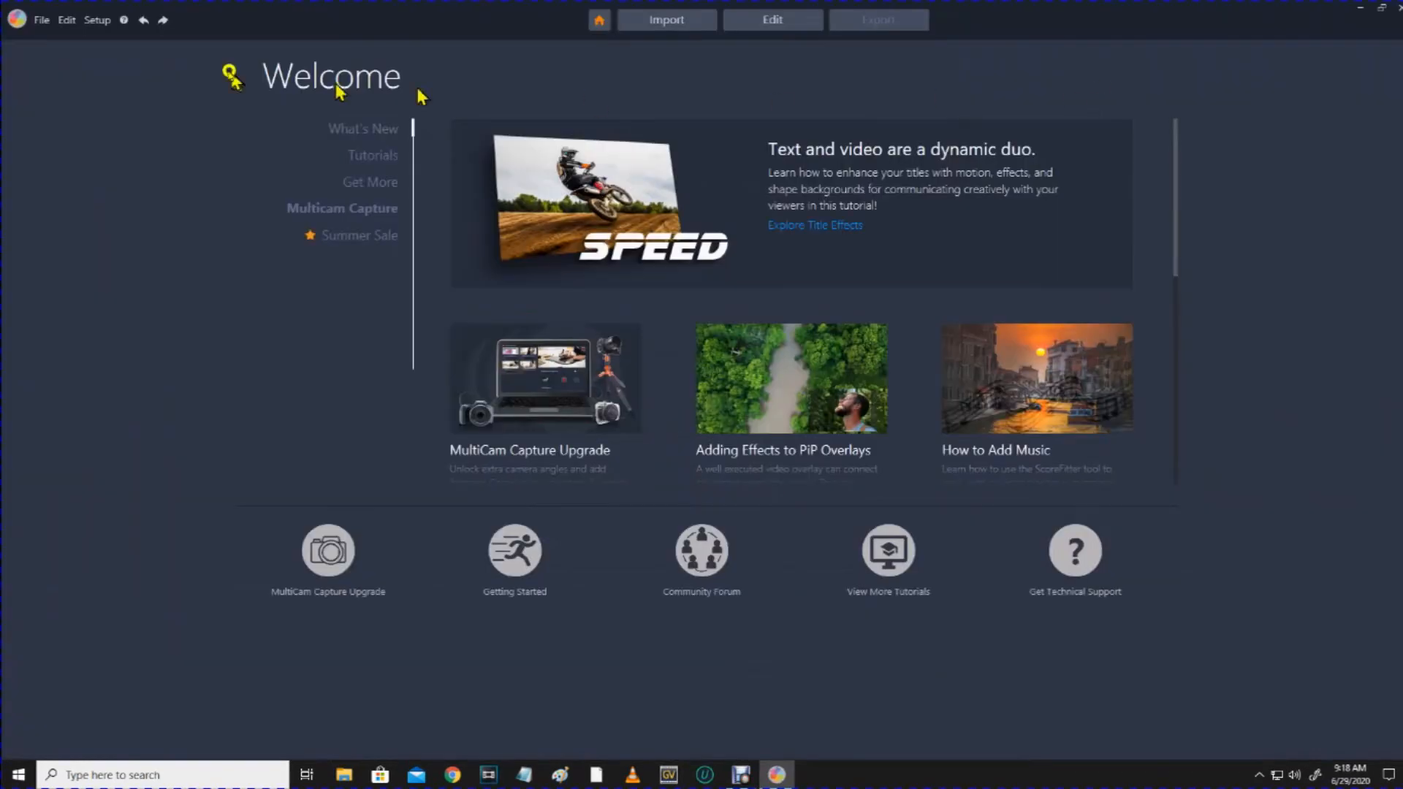
{"action": "left_click", "coordinate": [40, 20]}
{"action": "mouse_move", "coordinate": [56, 38]}
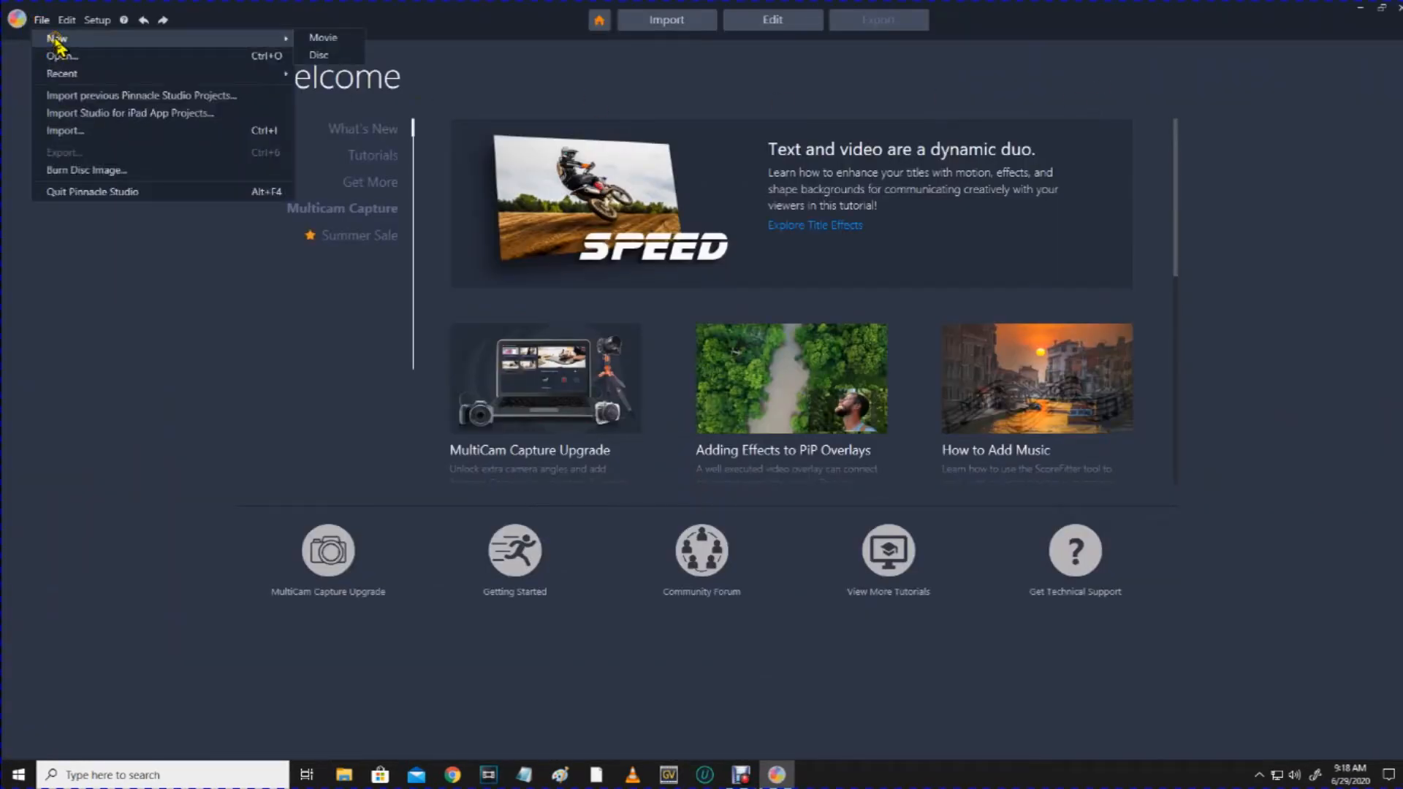
{"action": "left_click", "coordinate": [357, 35]}
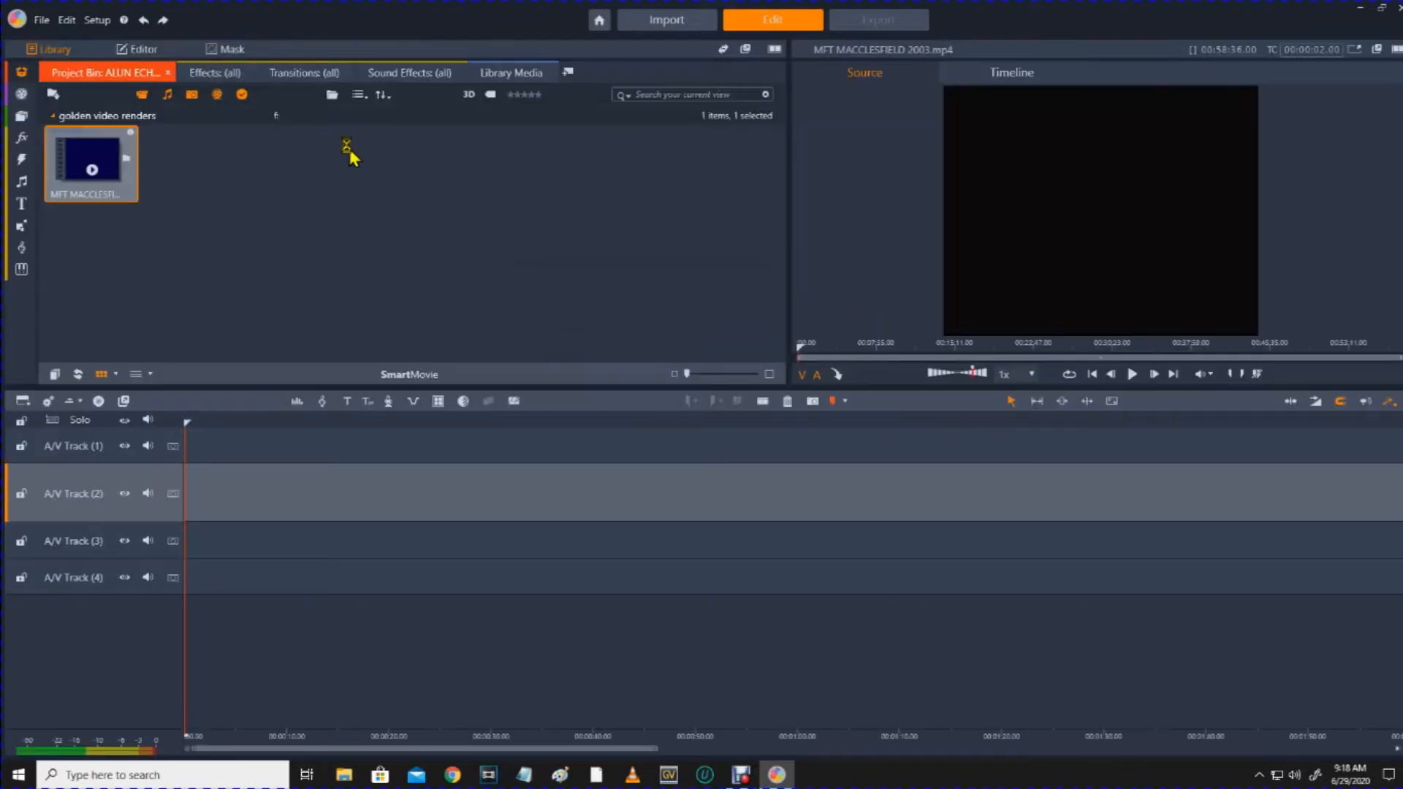
Place MFT MACCLESFIELD 2003.mp4 from the project bin at the start of A/V Track (2)
{"action": "mouse_move", "coordinate": [13, 79]}
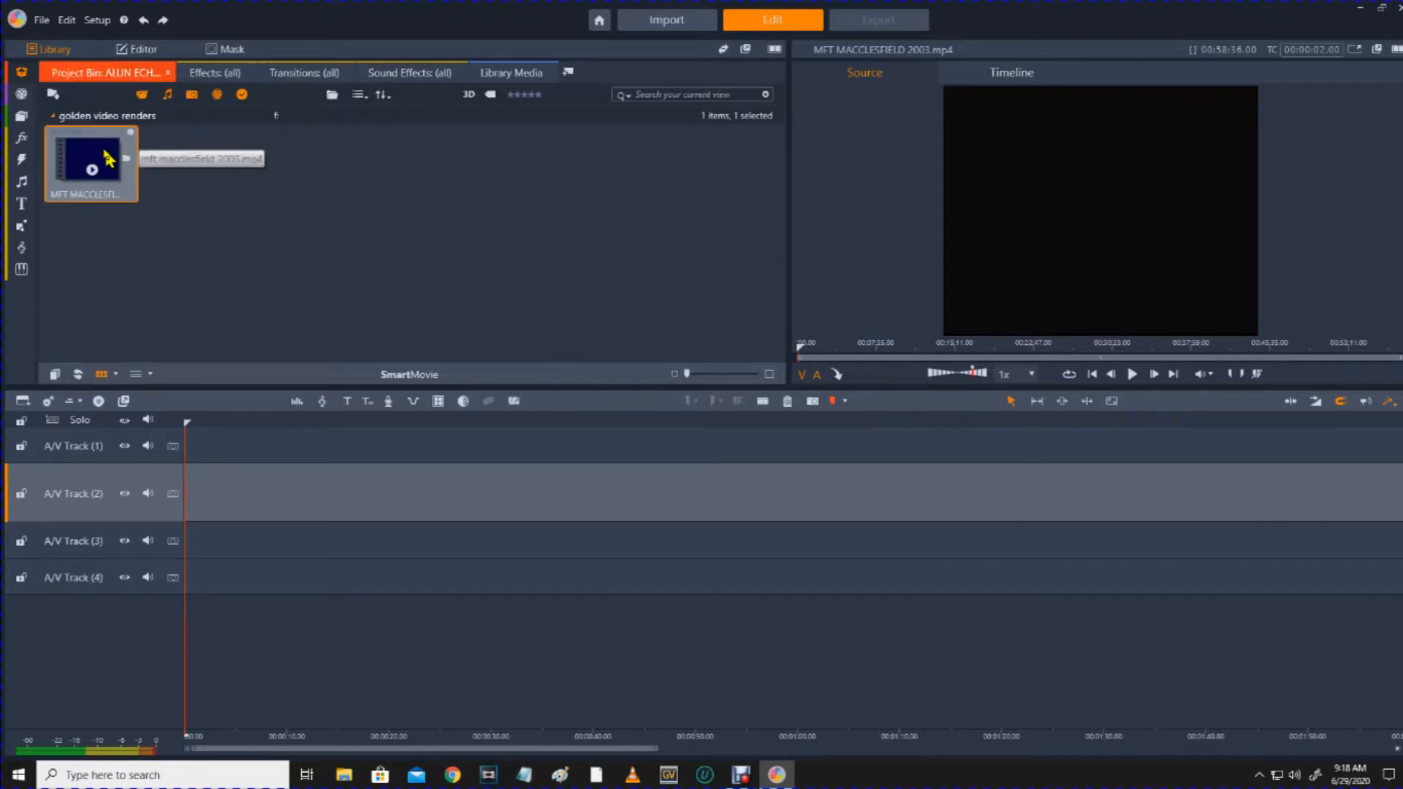
{"action": "left_click_drag", "start_coordinate": [108, 157], "coordinate": [212, 503]}
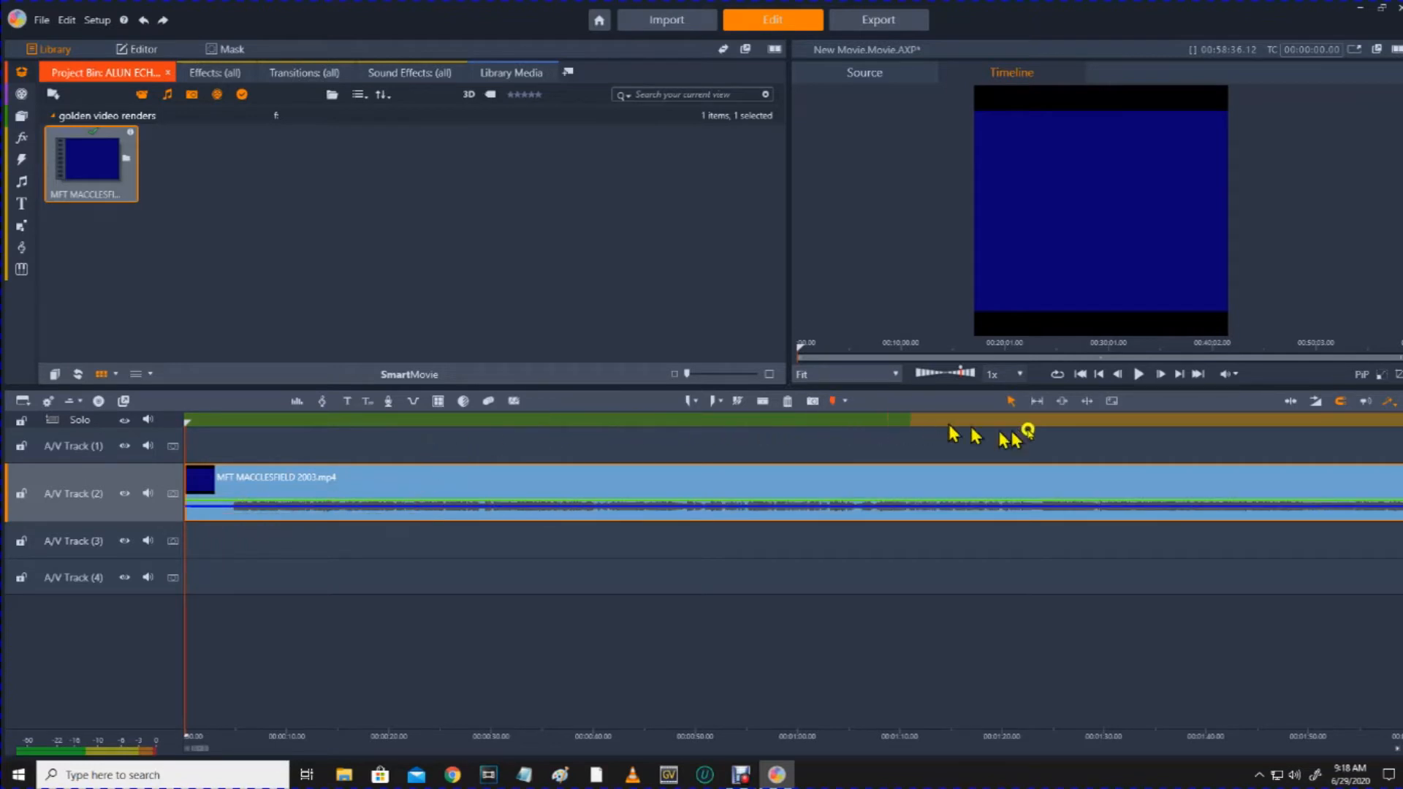
Play the start of the clip in the timeline preview, pausing and resuming it to check the picture
{"action": "left_click", "coordinate": [1139, 375]}
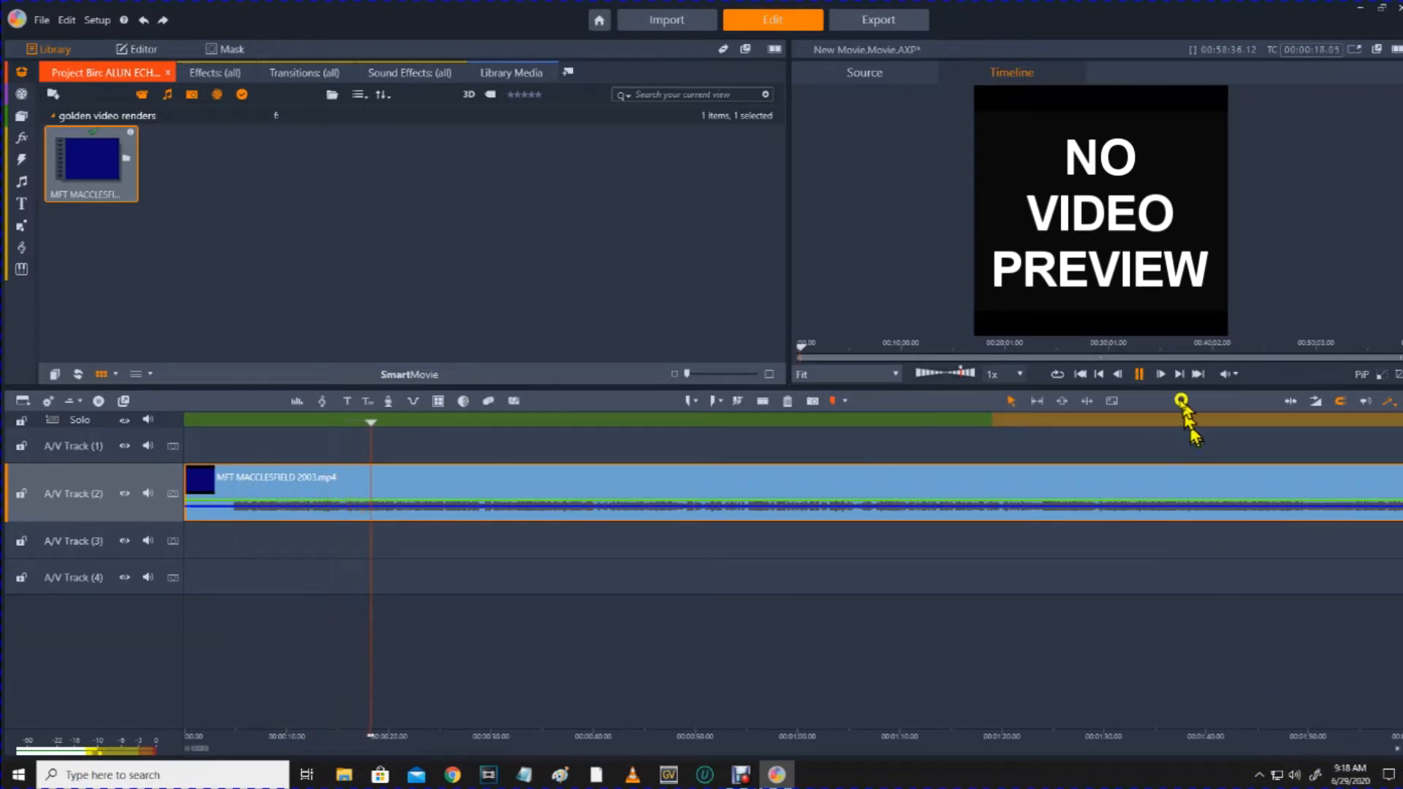
{"action": "left_click", "coordinate": [1138, 374]}
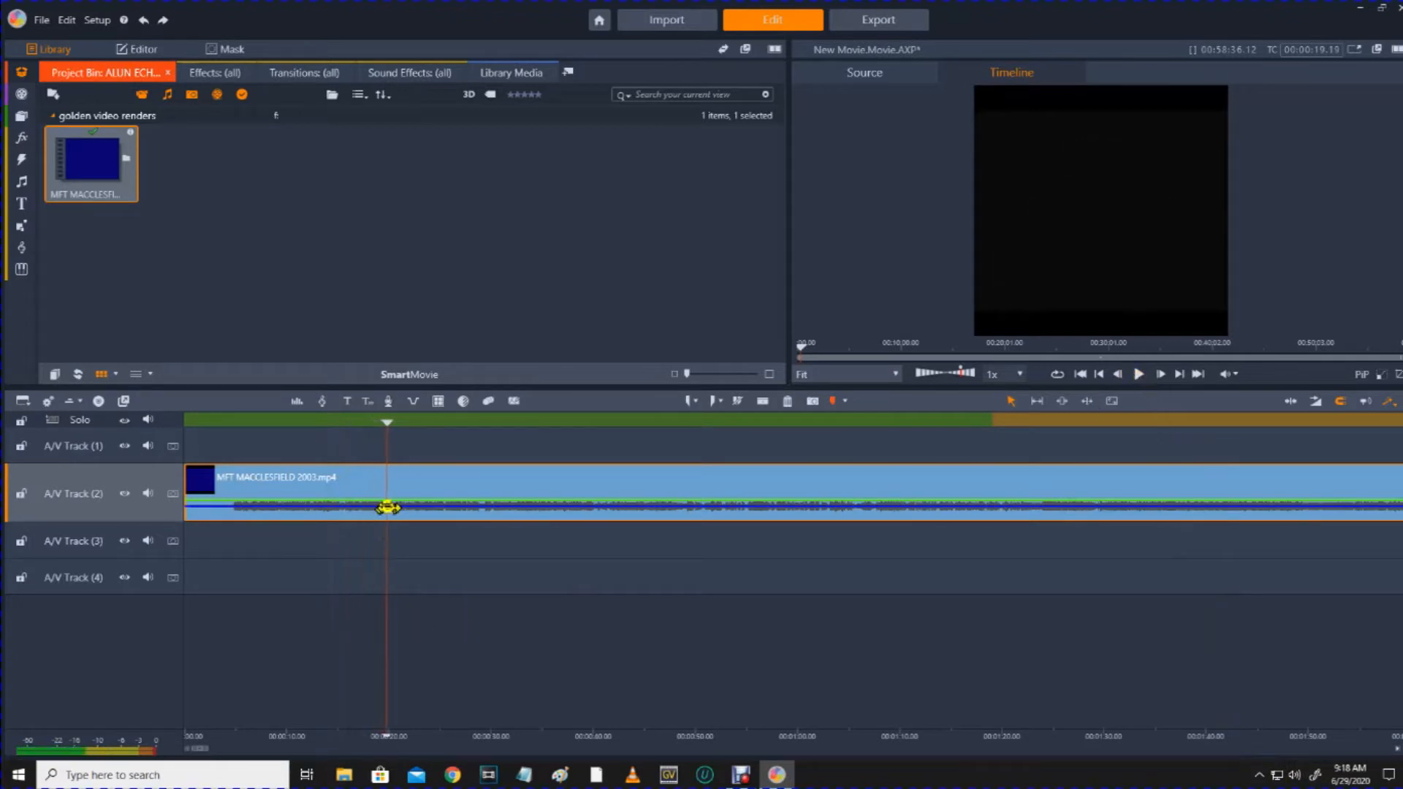
{"action": "mouse_move", "coordinate": [385, 469]}
{"action": "left_mouse_down"}
{"action": "mouse_move", "coordinate": [442, 479]}
{"action": "mouse_move", "coordinate": [383, 486]}
{"action": "left_mouse_up"}
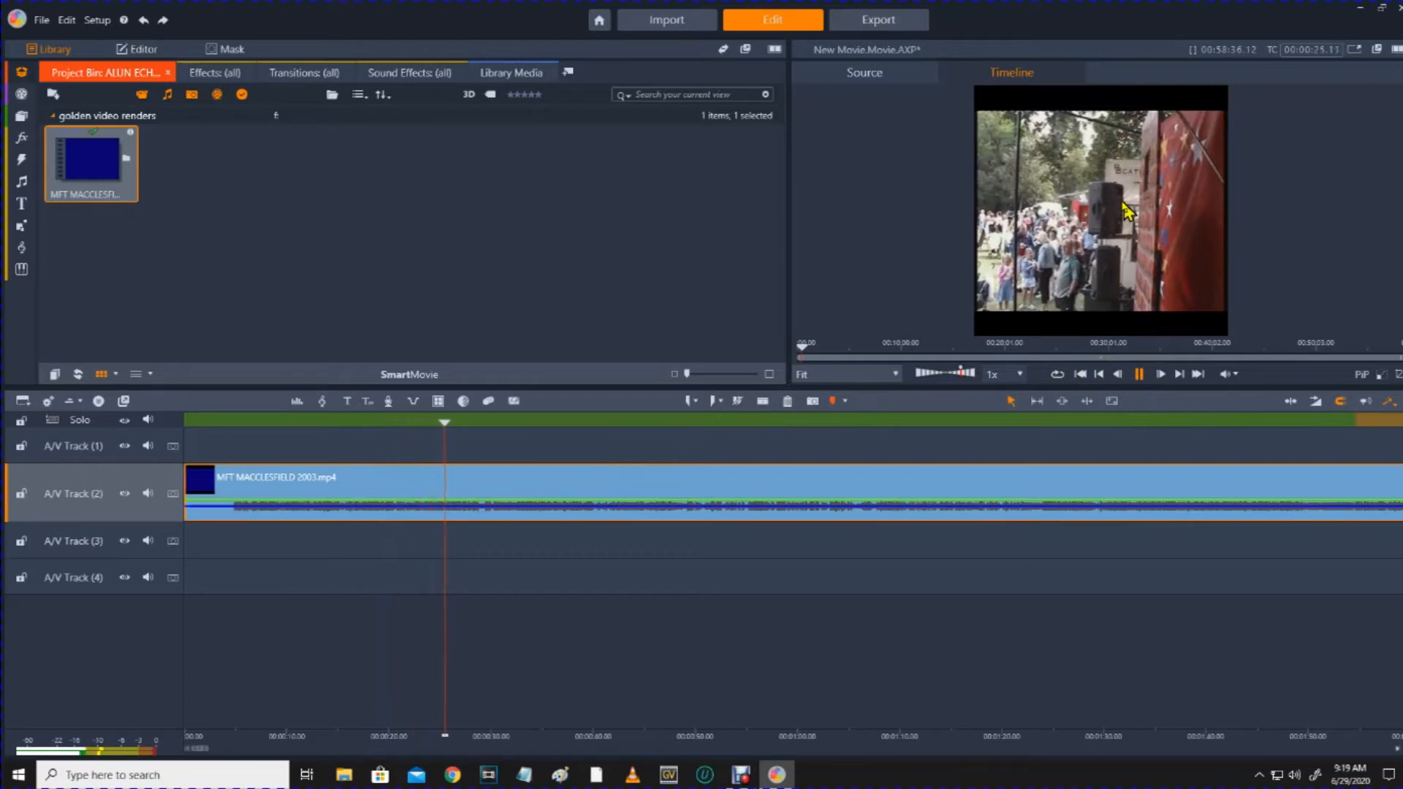
{"action": "left_click", "coordinate": [1140, 374]}
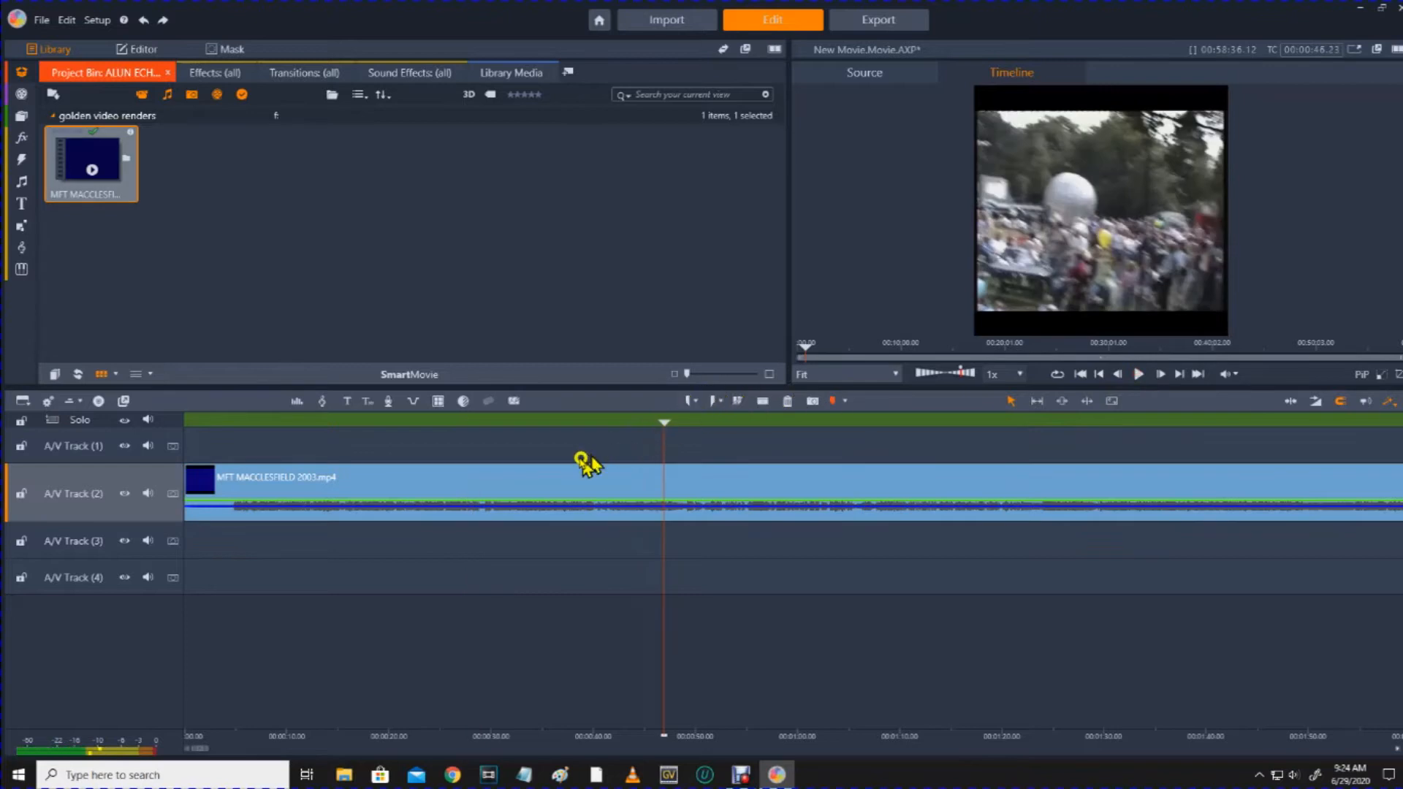
Examine the timeline clip's file, video and audio properties in its display information, and close the window
{"action": "right_click", "coordinate": [540, 490]}
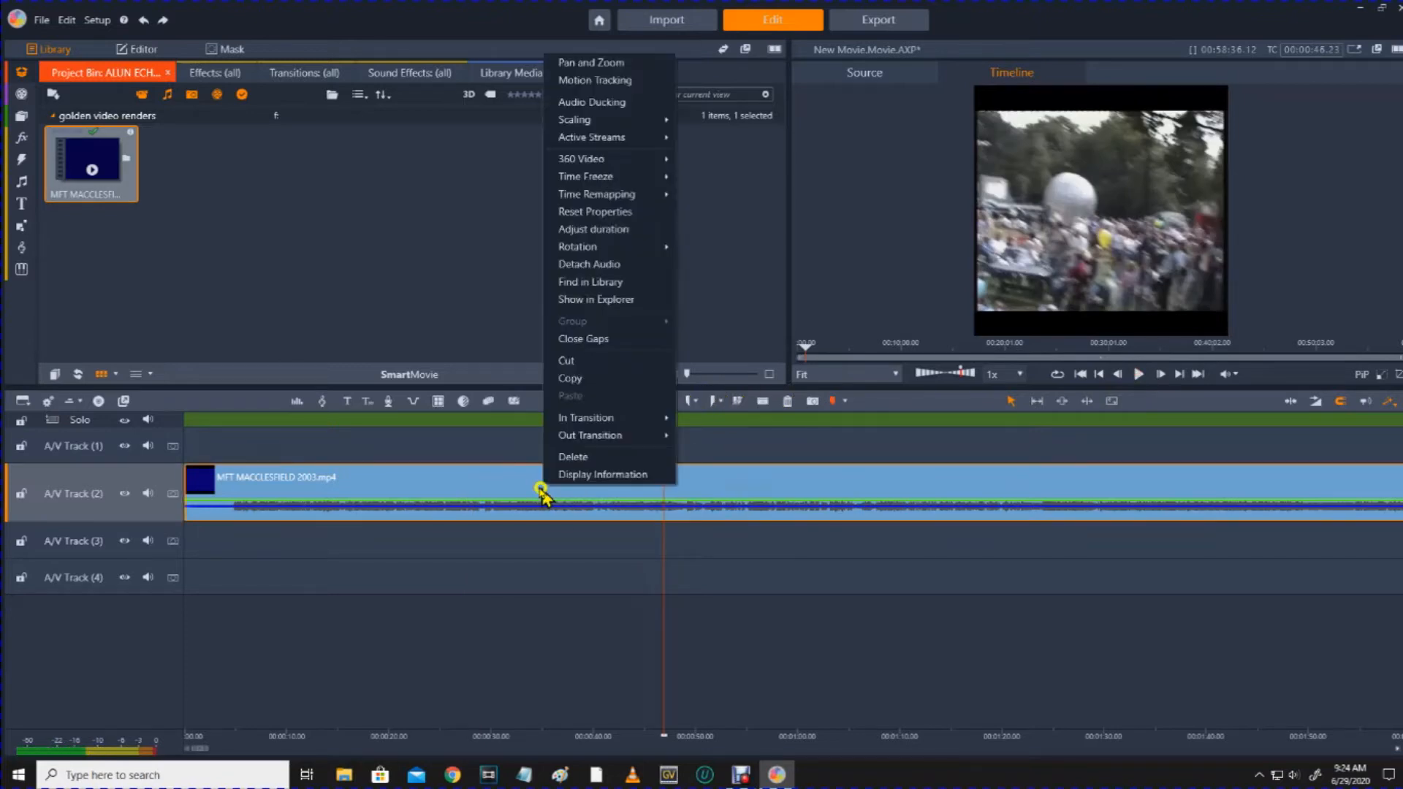
{"action": "left_click", "coordinate": [583, 475]}
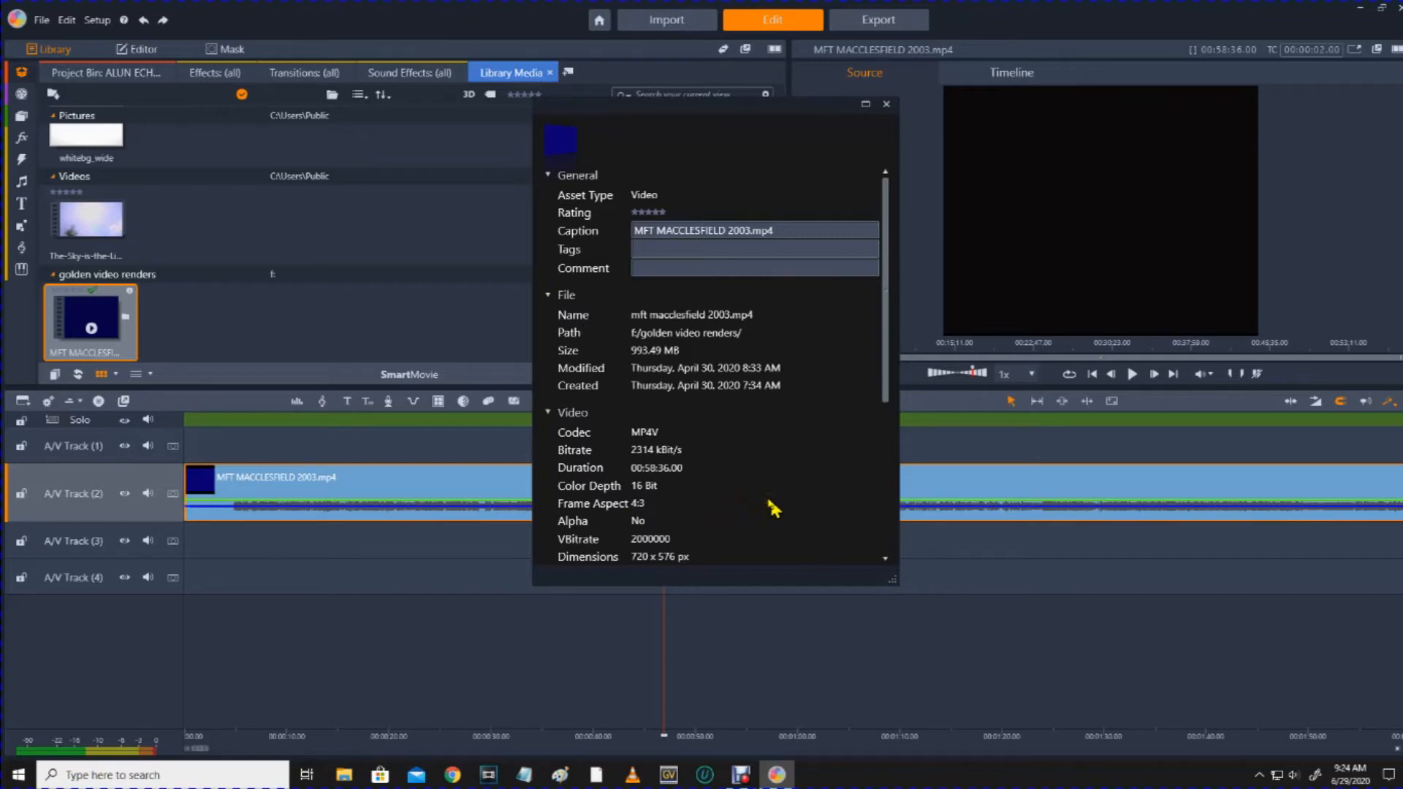
{"action": "left_click_drag", "start_coordinate": [887, 374], "coordinate": [890, 499]}
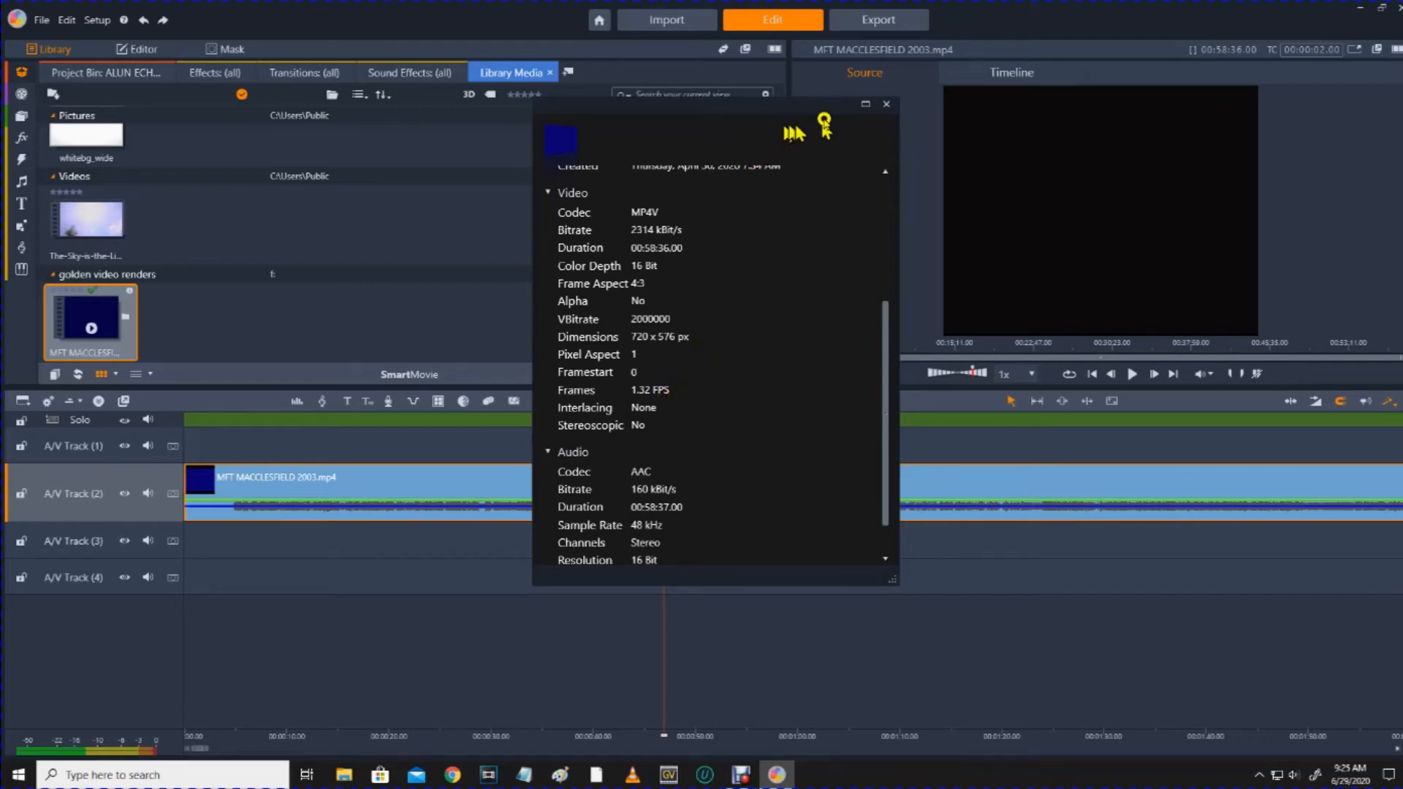
{"action": "left_click", "coordinate": [886, 104]}
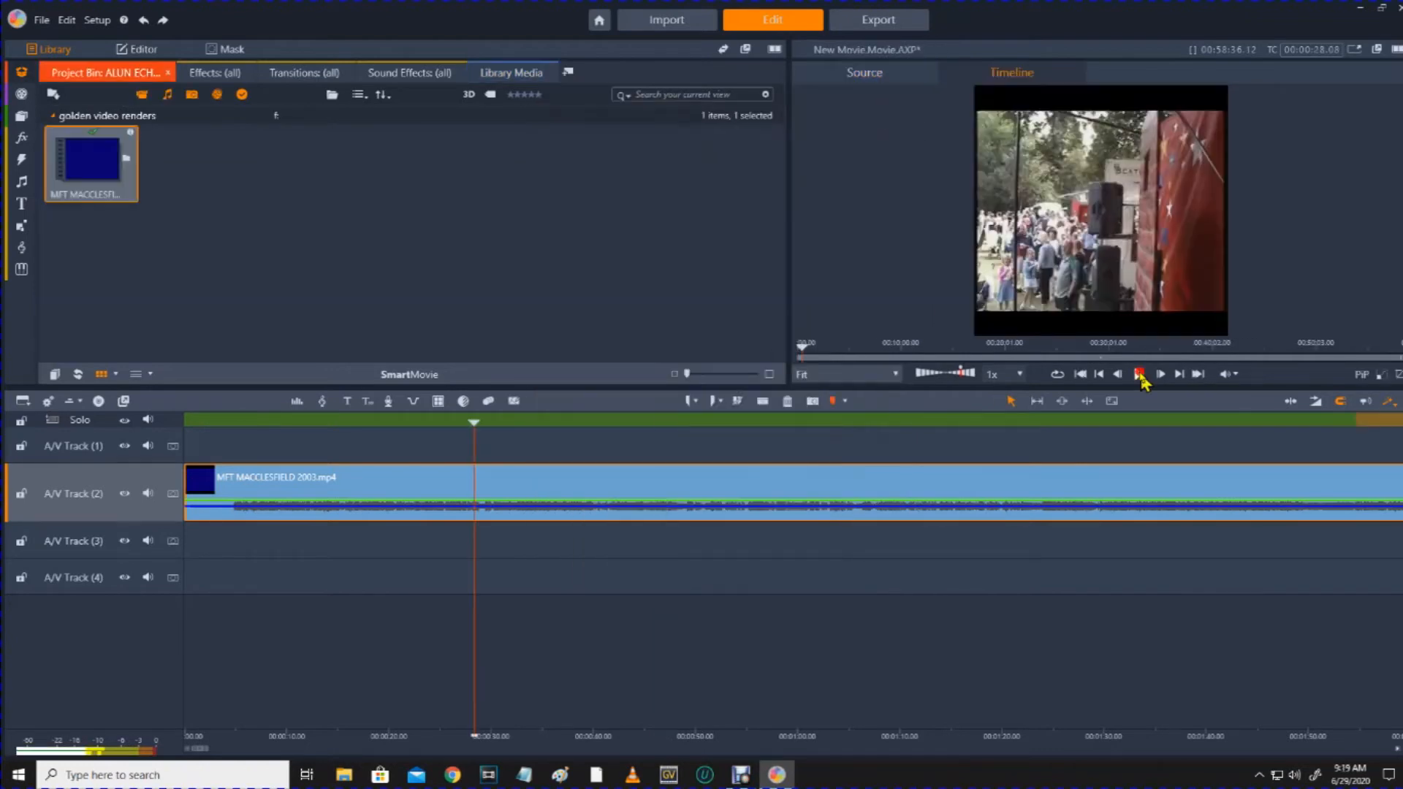
Move the playhead to about 44 seconds and set the system speaker volume to 27
{"action": "left_click", "coordinate": [481, 460]}
{"action": "left_click_drag", "start_coordinate": [474, 458], "coordinate": [634, 454]}
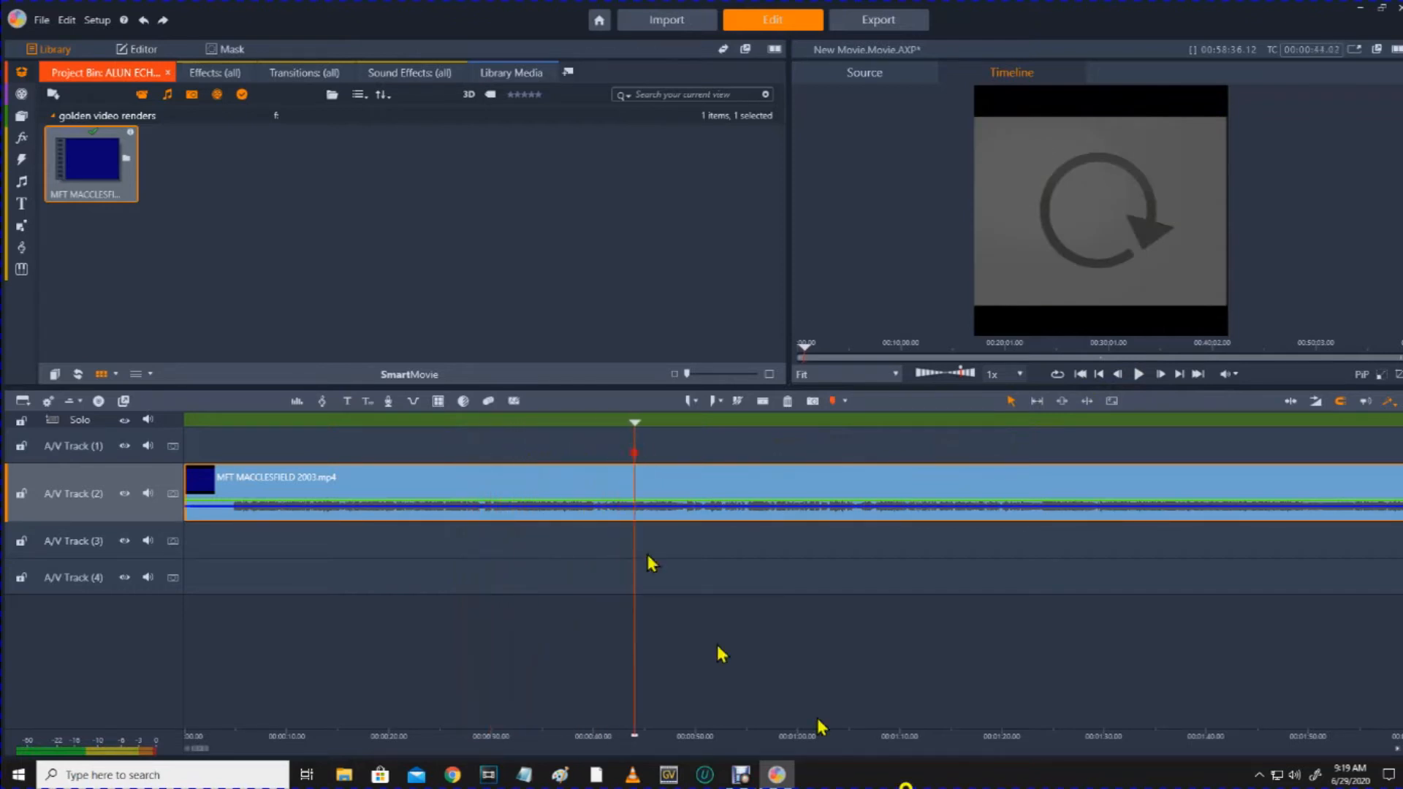
{"action": "left_click", "coordinate": [1296, 776]}
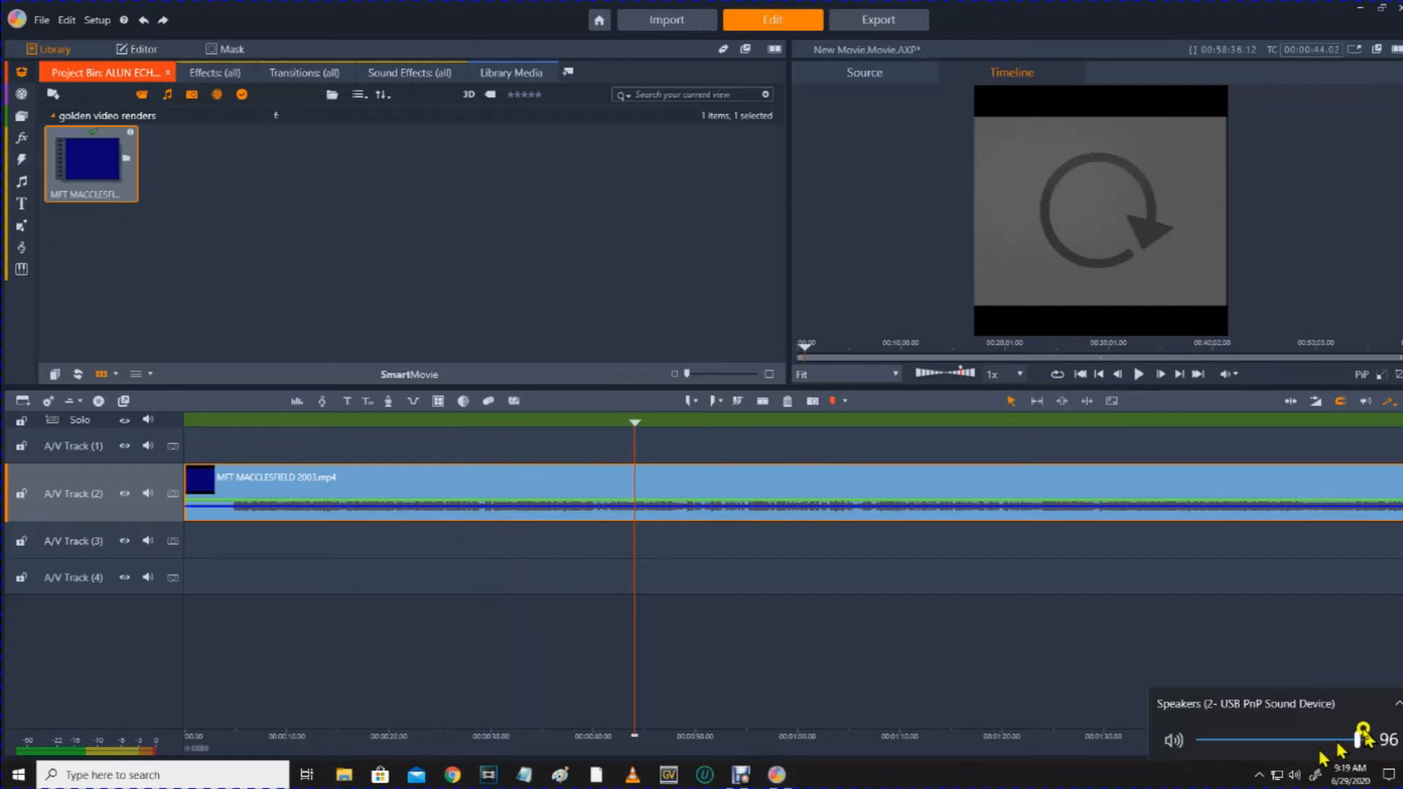
{"action": "left_click_drag", "start_coordinate": [1357, 738], "coordinate": [1242, 739]}
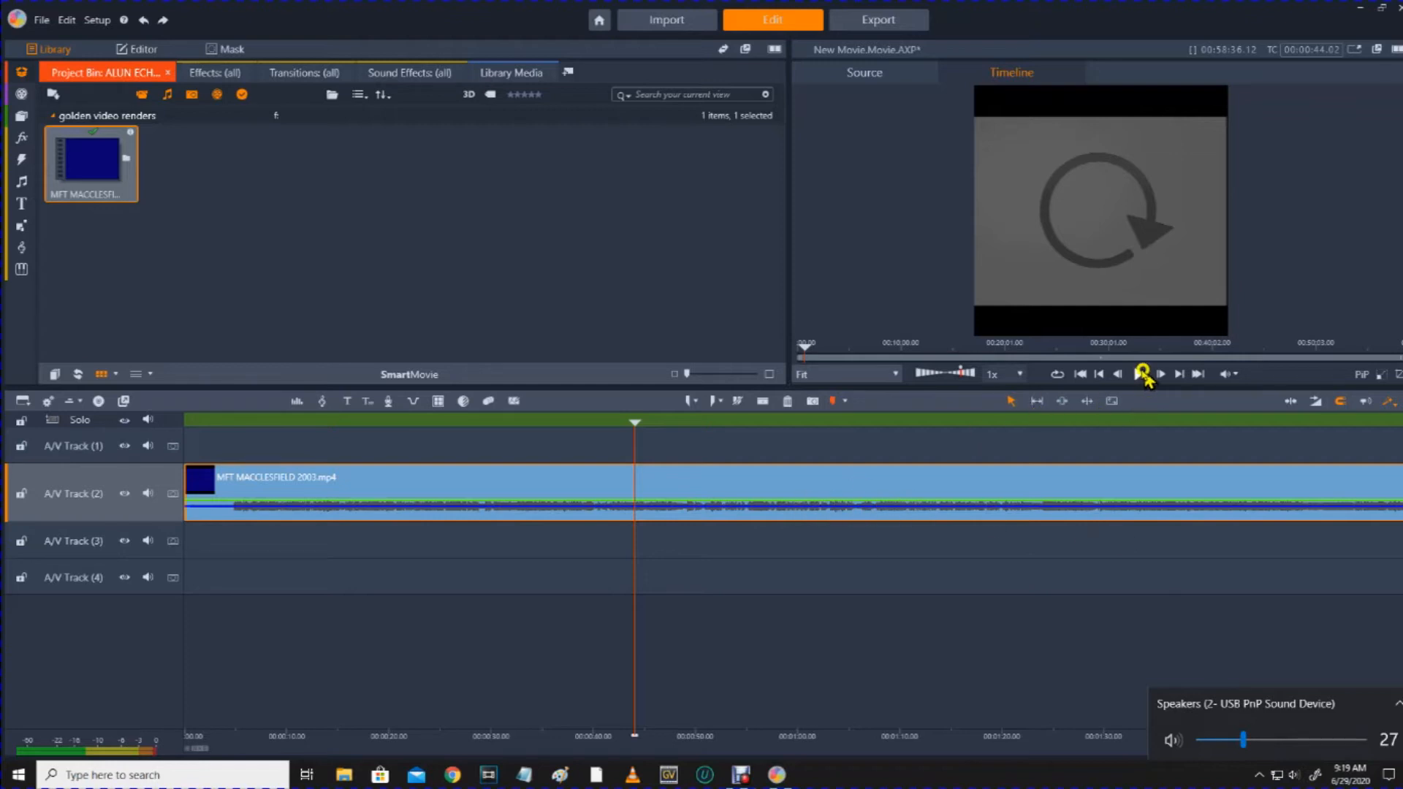
Play the timeline from about 44 seconds to judge how smoothly the video previews, and stop playback
{"action": "left_click", "coordinate": [1142, 374]}
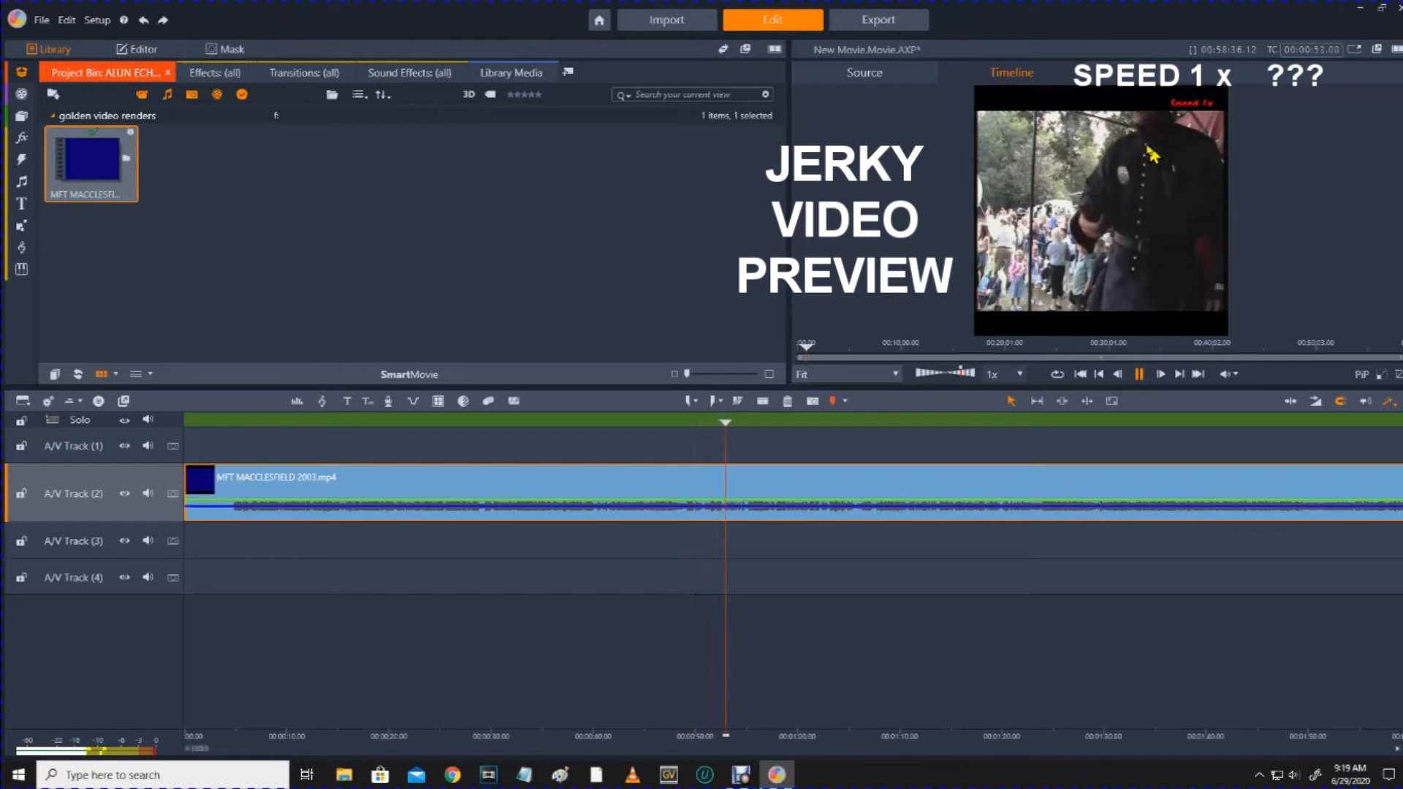
{"action": "left_click", "coordinate": [85, 248]}
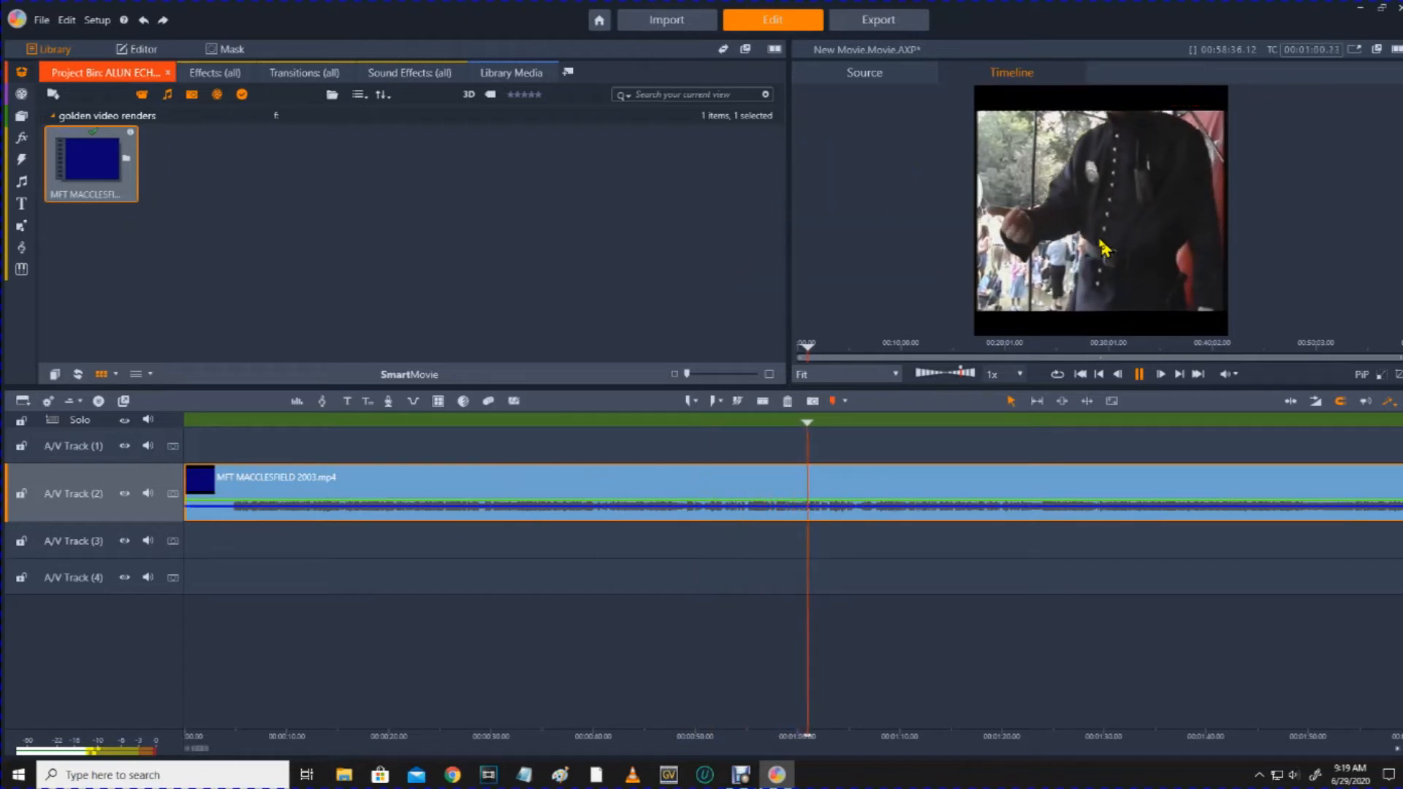
{"action": "left_click", "coordinate": [1139, 374]}
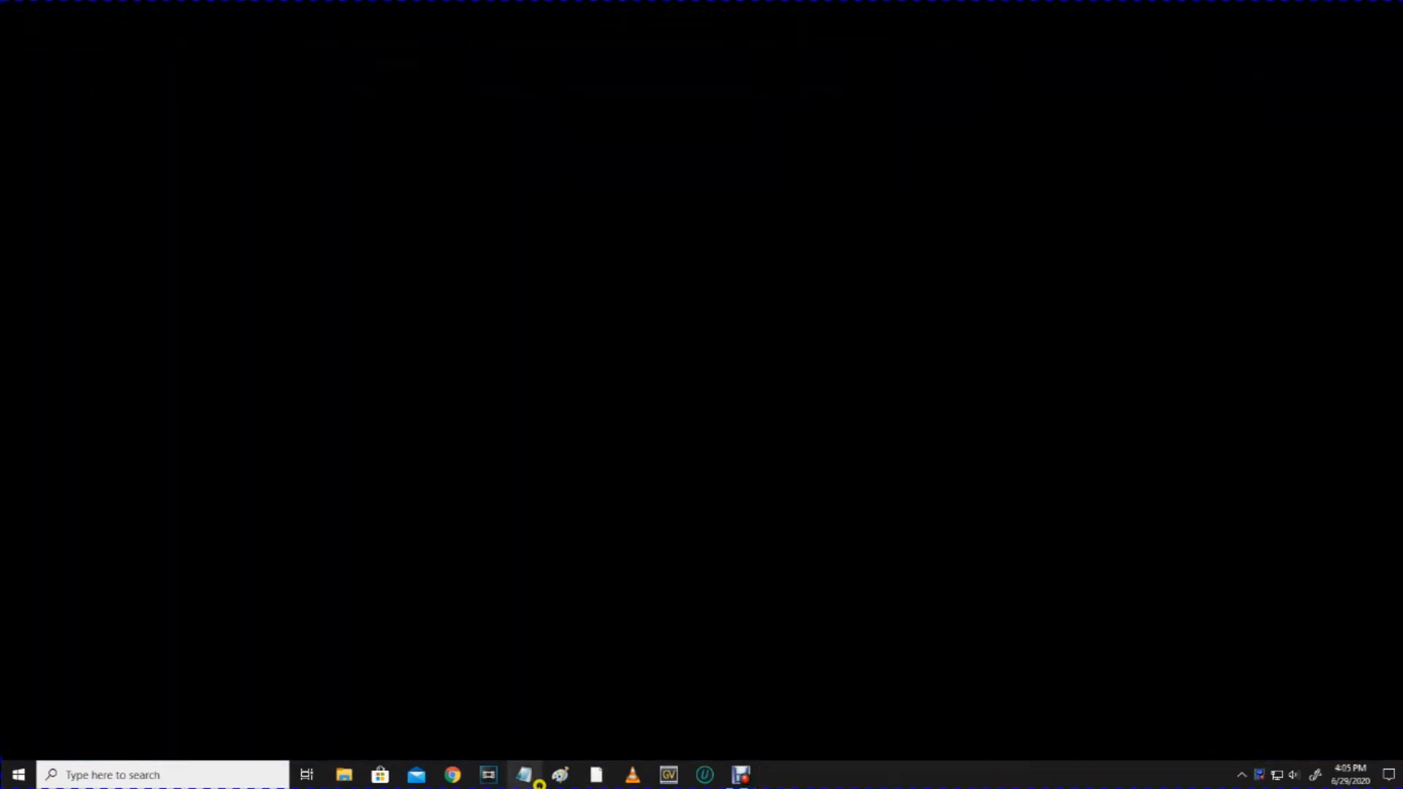
Switch to Vegas Pro and add MFT MACCLESFIELD 2003.mp4 at the timeline start, matching the project video settings to the media
{"action": "left_click", "coordinate": [489, 776]}
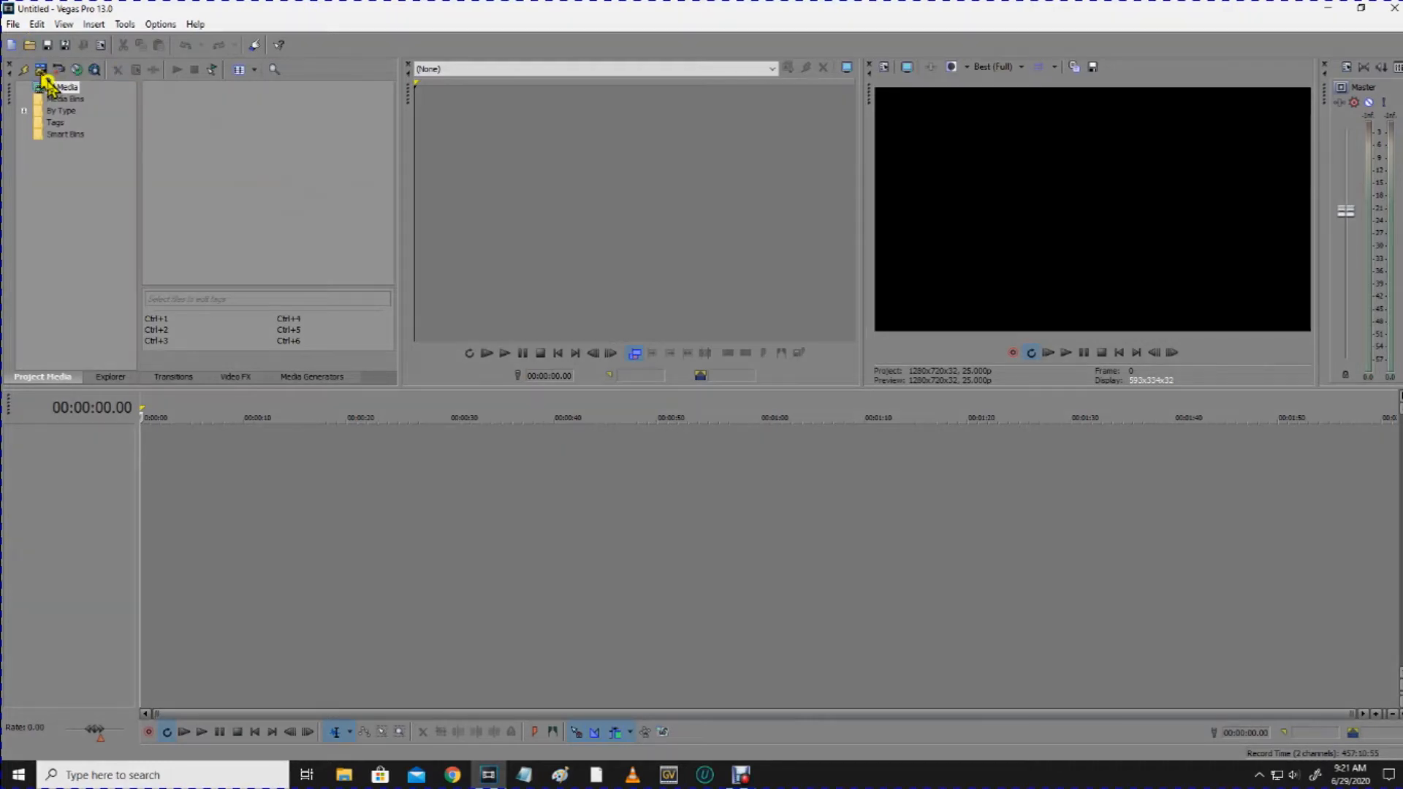
{"action": "left_click_drag", "start_coordinate": [189, 117], "coordinate": [139, 485]}
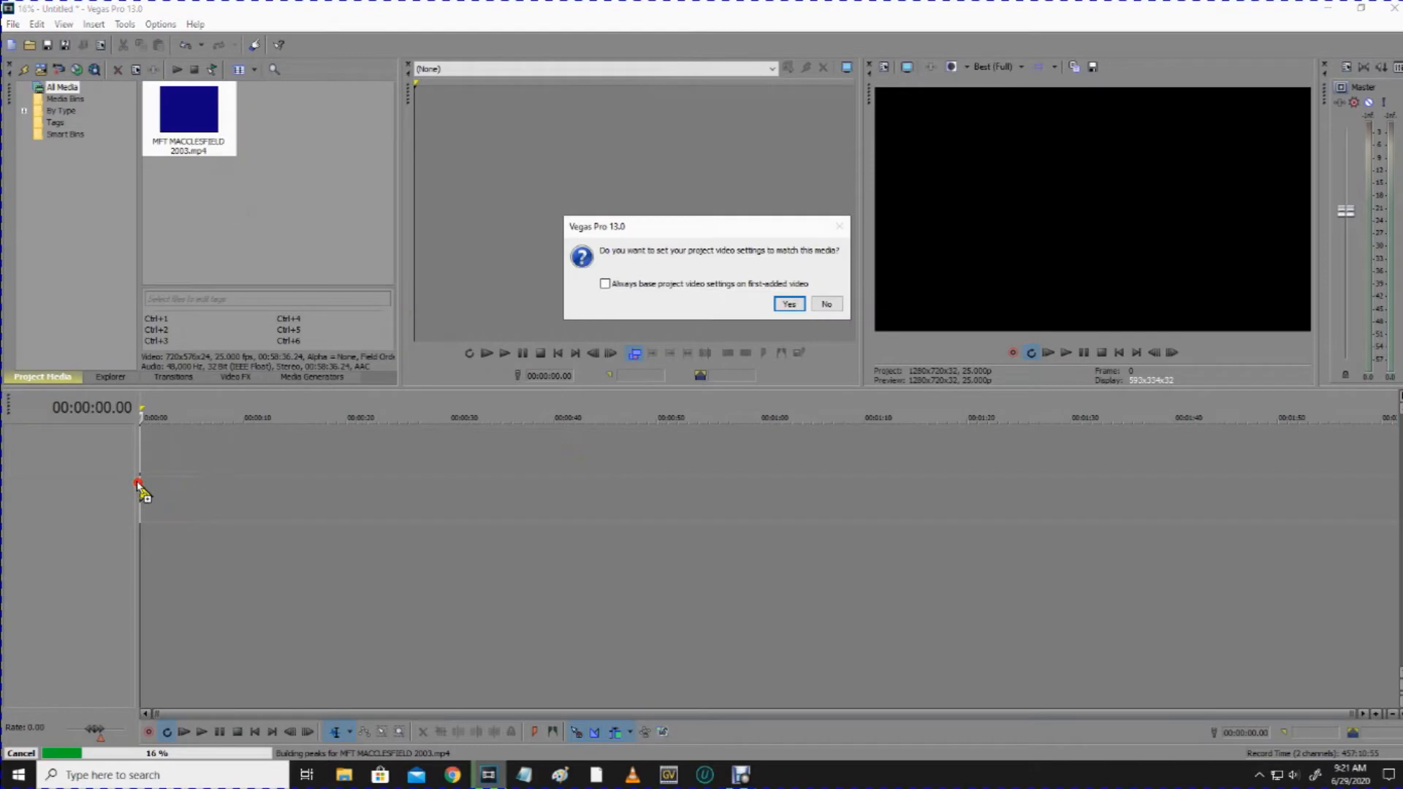
{"action": "left_click", "coordinate": [789, 304]}
Preview the clip at about 4 minutes and about 13 minutes, and open the video event's properties
{"action": "left_click", "coordinate": [226, 441]}
{"action": "key", "text": "space"}
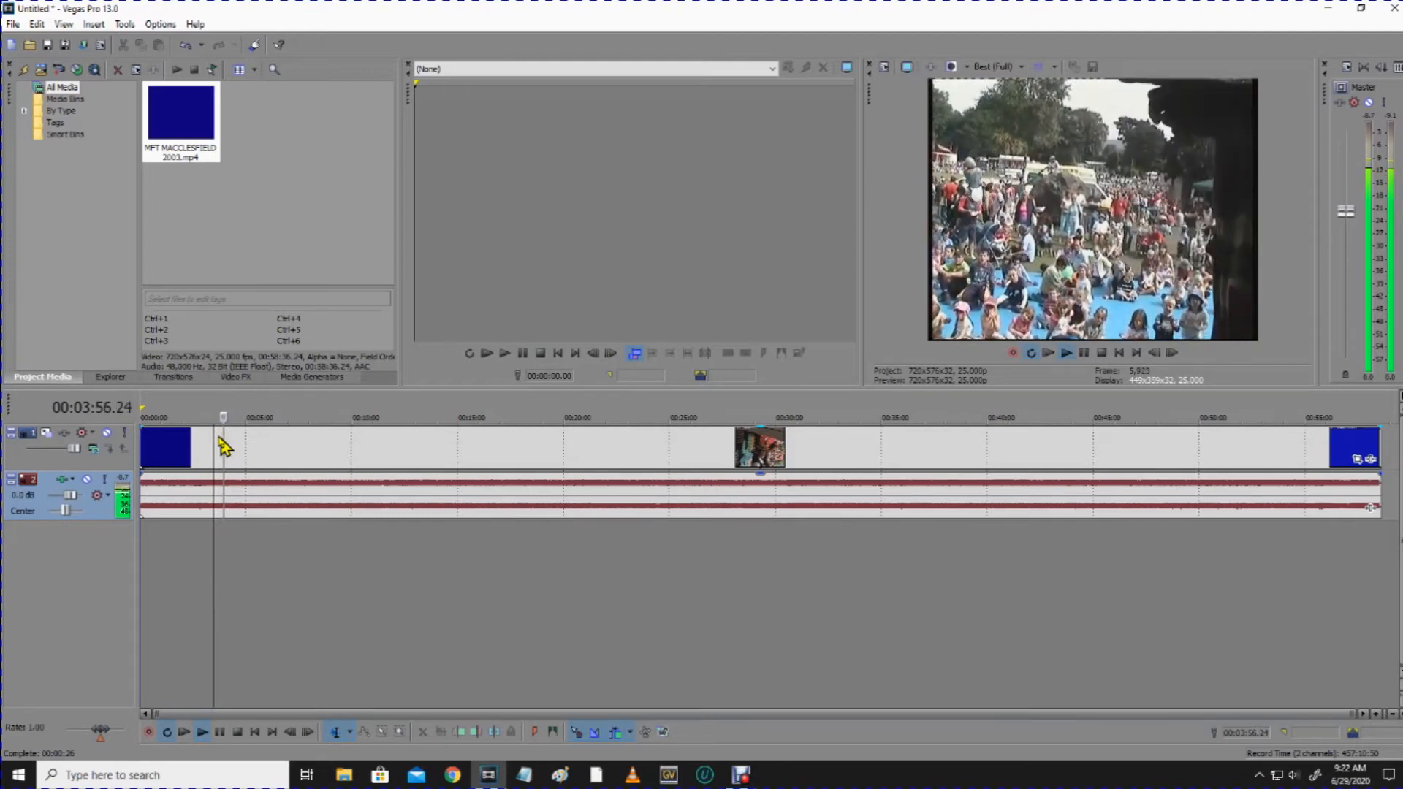
{"action": "left_click", "coordinate": [1090, 353]}
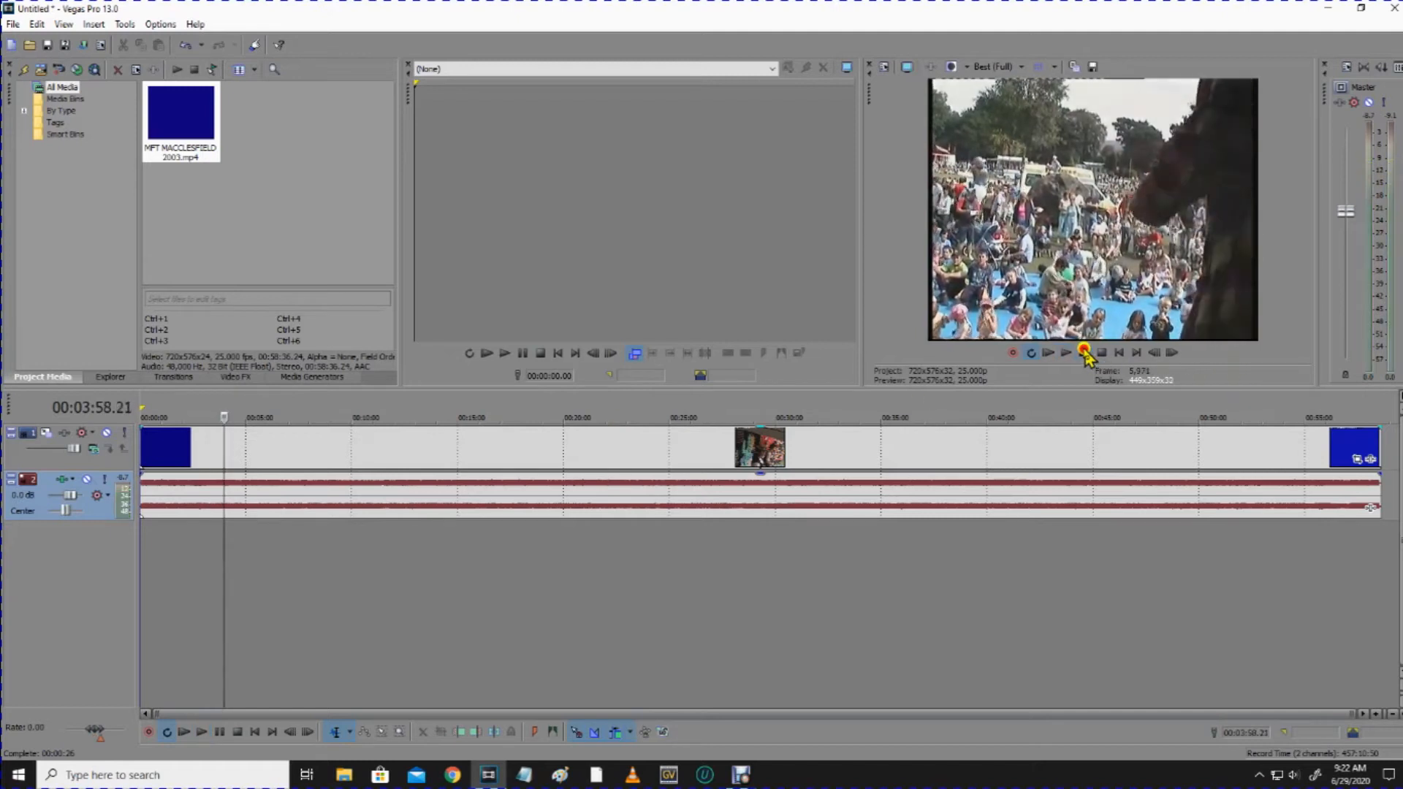
{"action": "left_click", "coordinate": [1065, 353]}
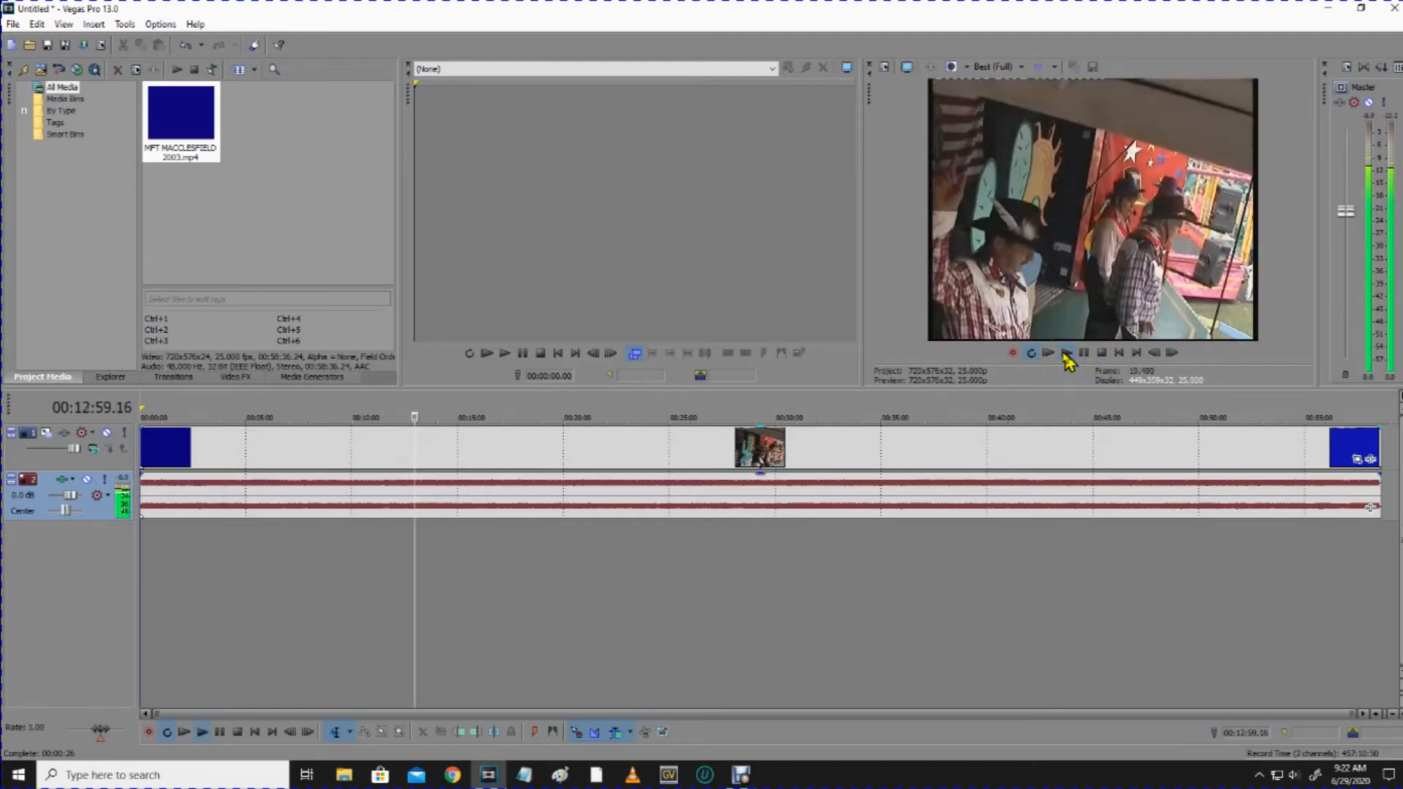
{"action": "key", "text": "space"}
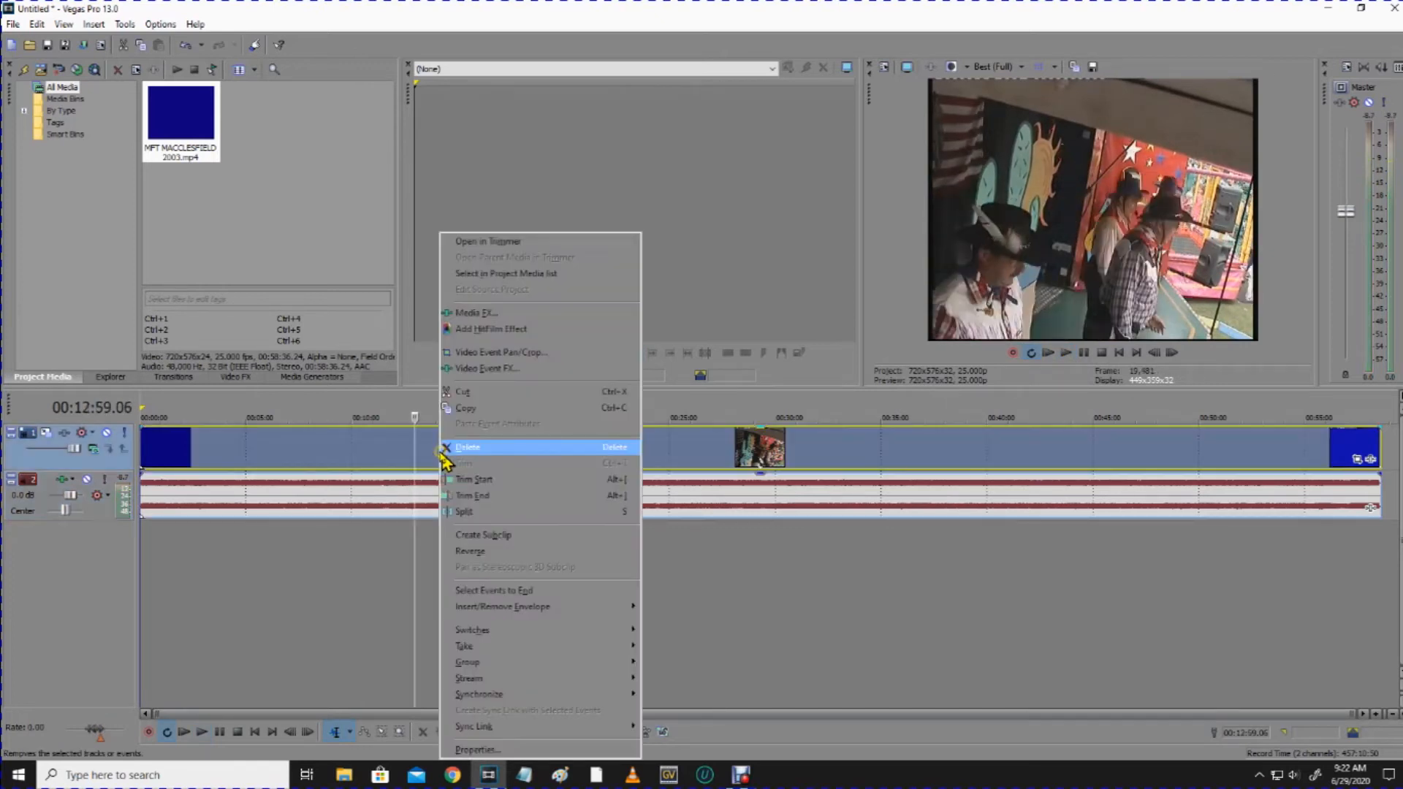
{"action": "left_click", "coordinate": [504, 750]}
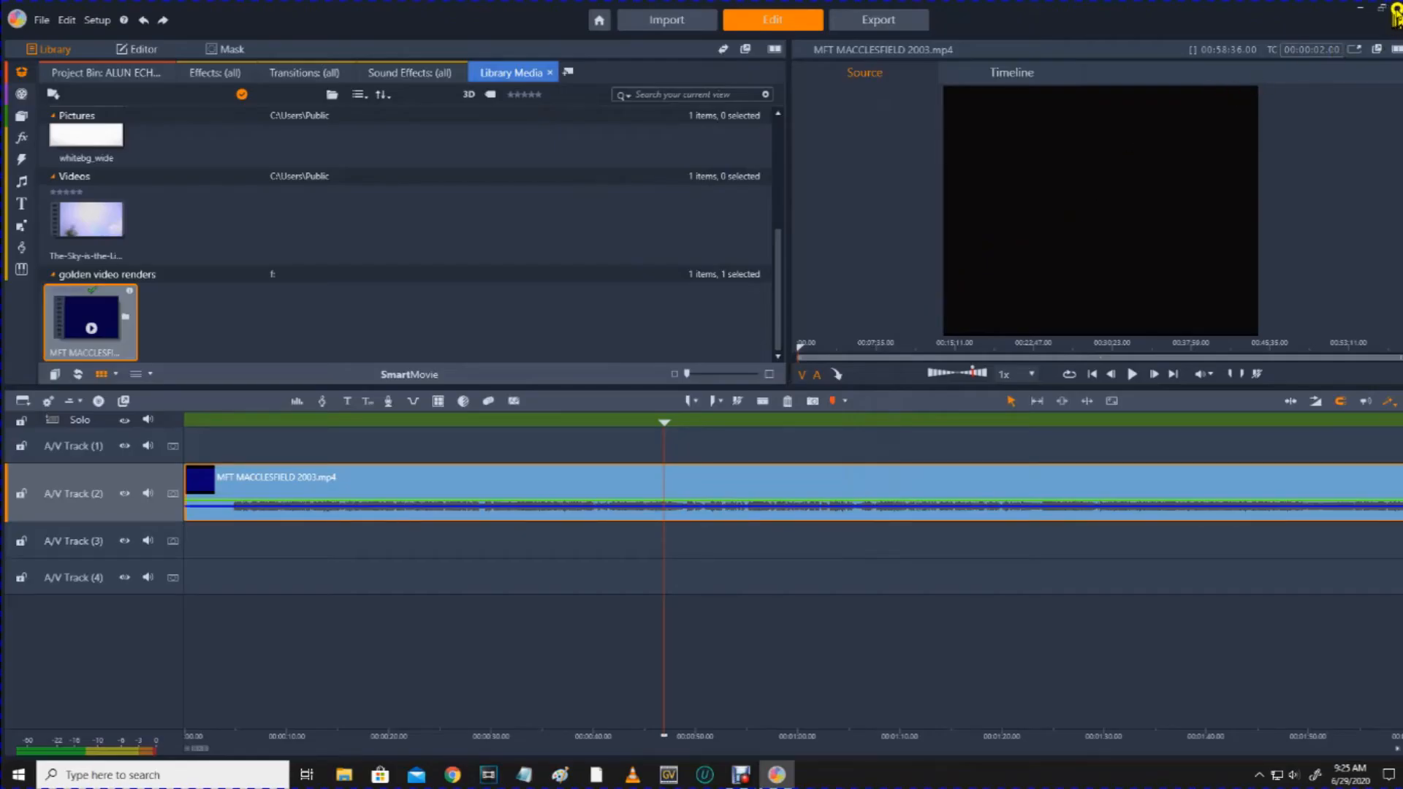
Return to Pinnacle Studio and quit it without saving the changes to the new movie
{"action": "left_click", "coordinate": [1397, 9]}
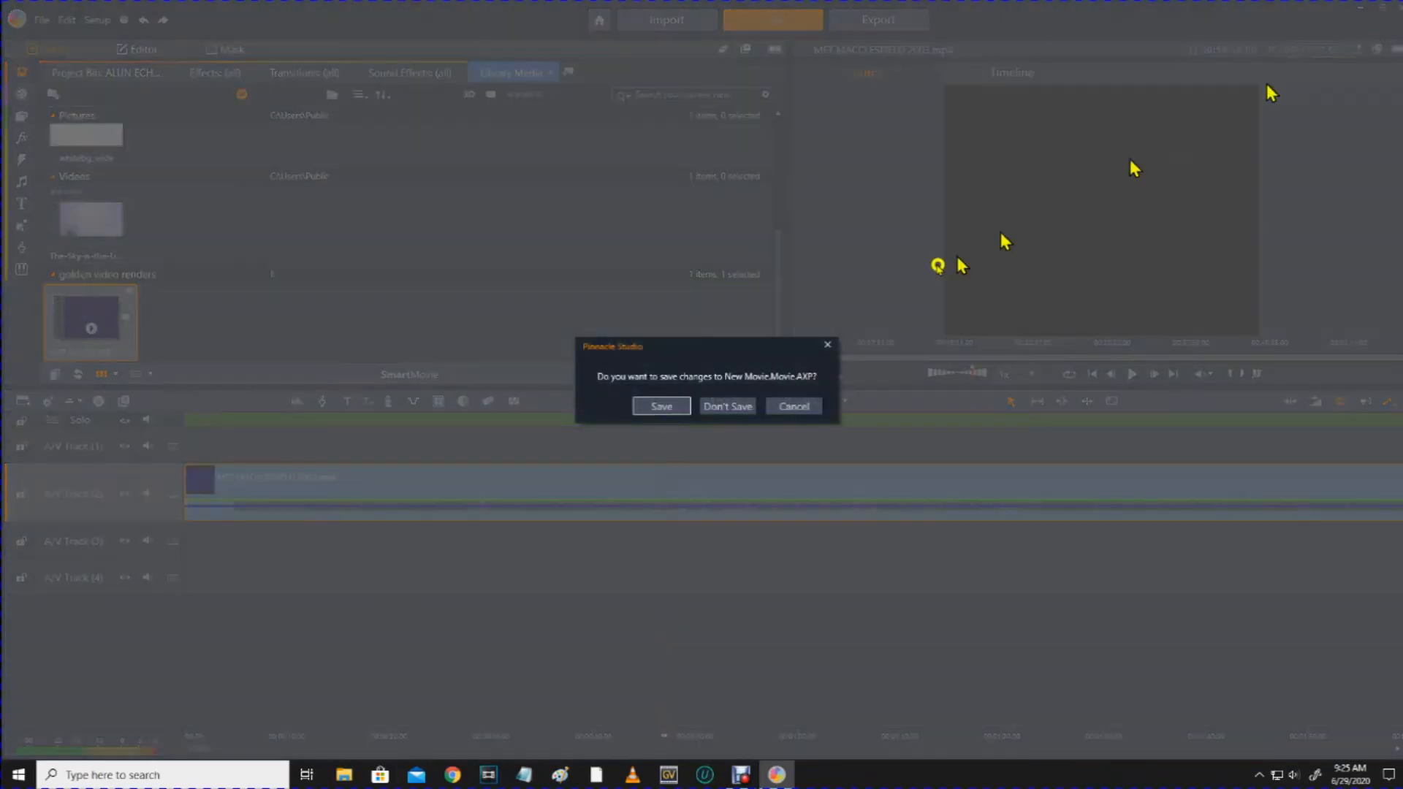
{"action": "left_click", "coordinate": [733, 408]}
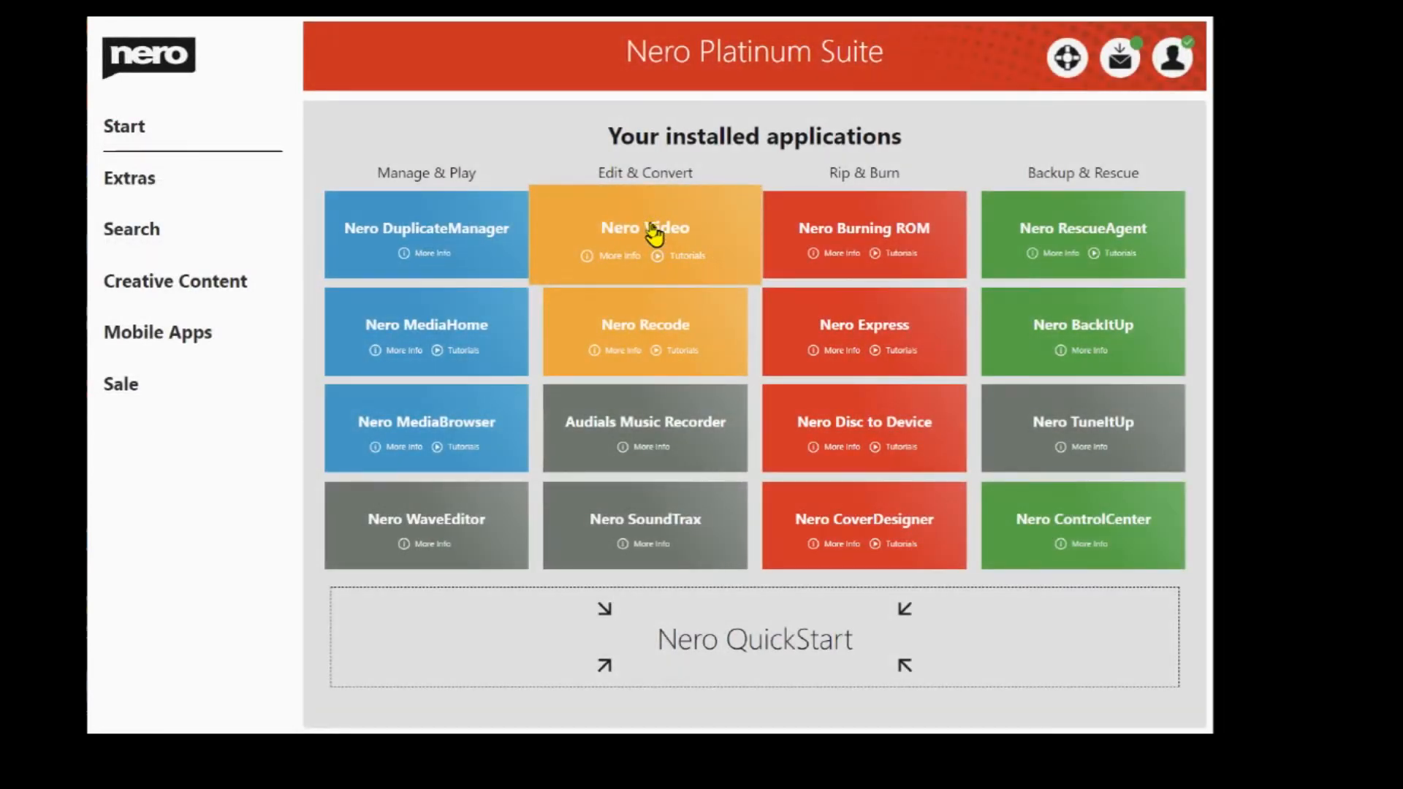
Open Nero Video from Nero Platinum Suite and start an advanced movie project
{"action": "left_click", "coordinate": [653, 231]}
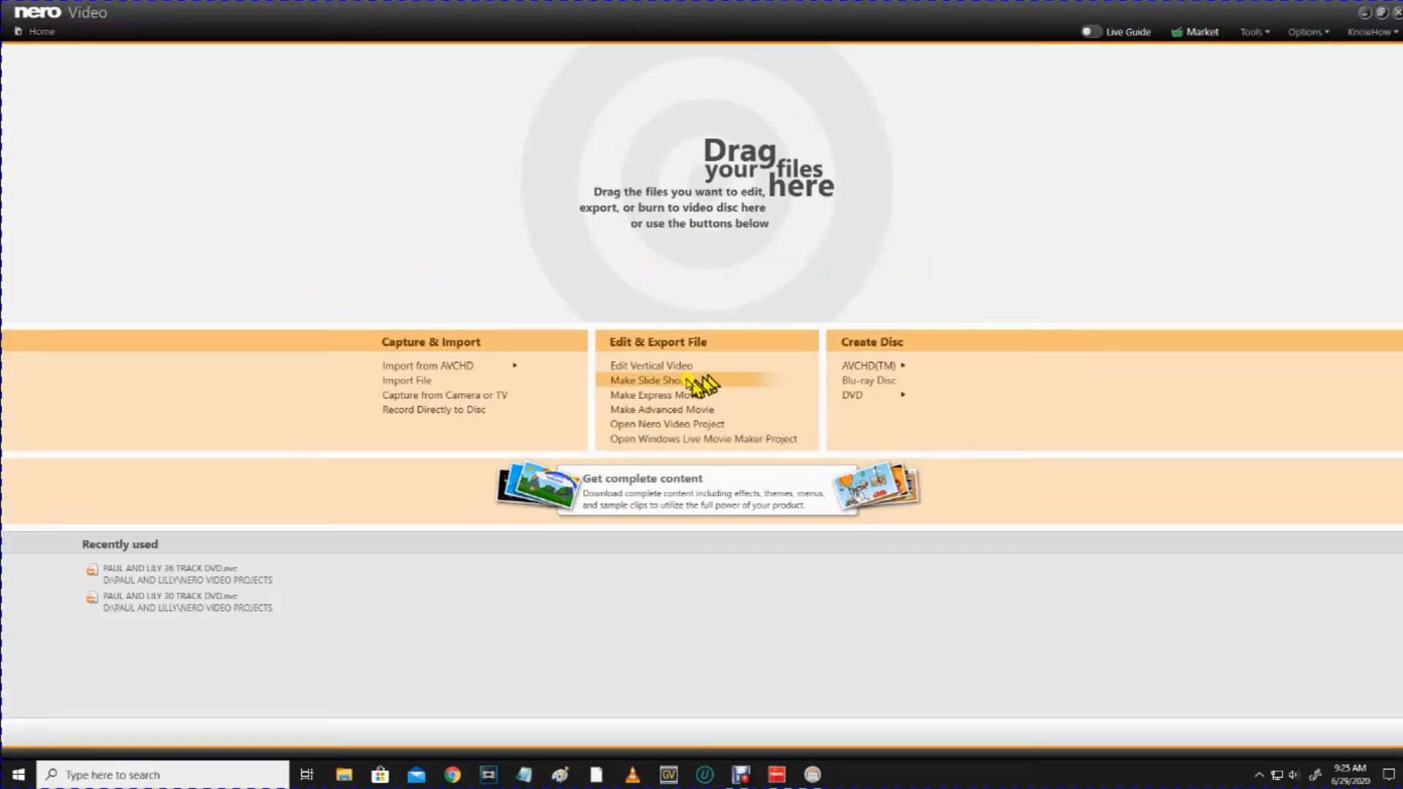
{"action": "left_click", "coordinate": [626, 410]}
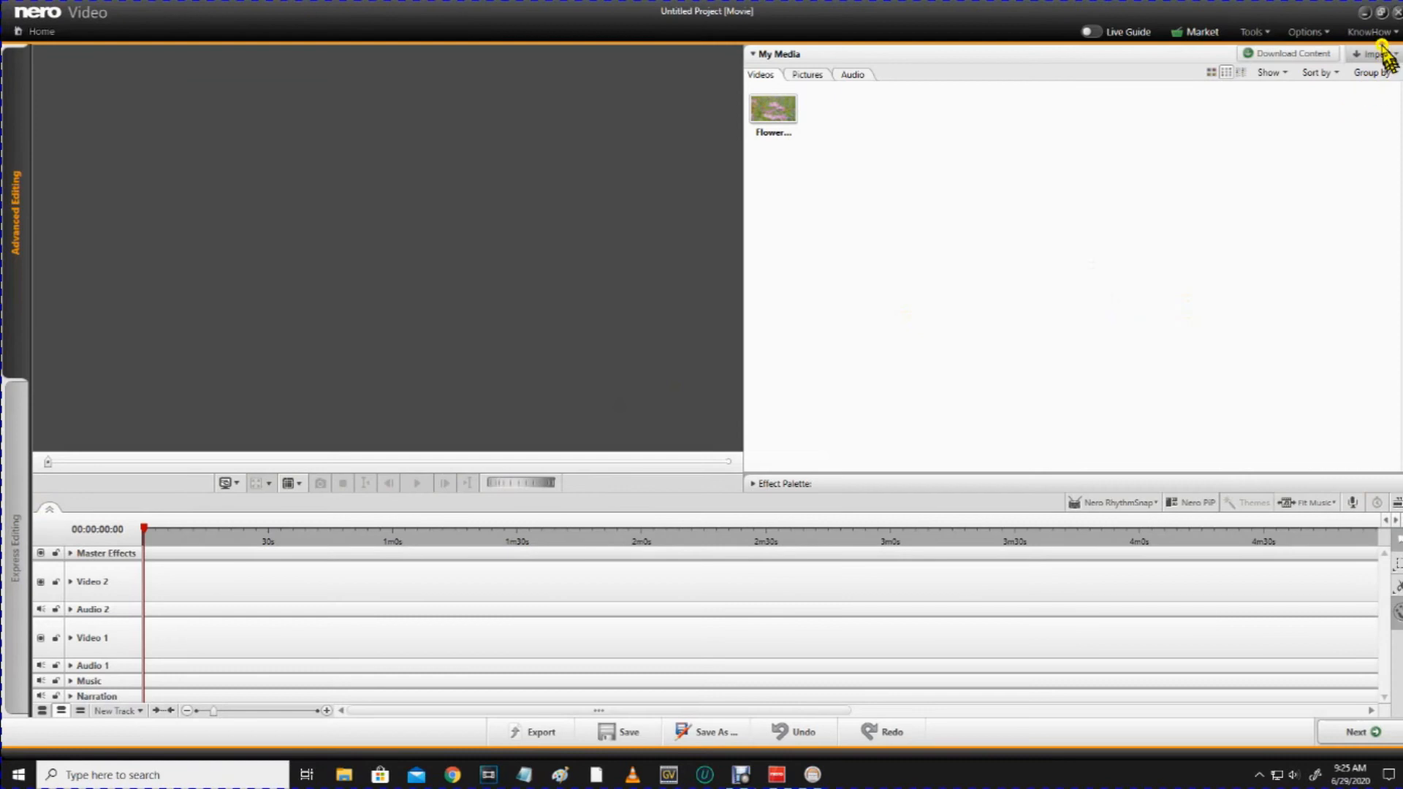
Import MFT MACCLESFIELD 2003.mp4 from the VIDEO VAULT folder and place it at the start of the Video 2 track
{"action": "left_click", "coordinate": [1377, 56]}
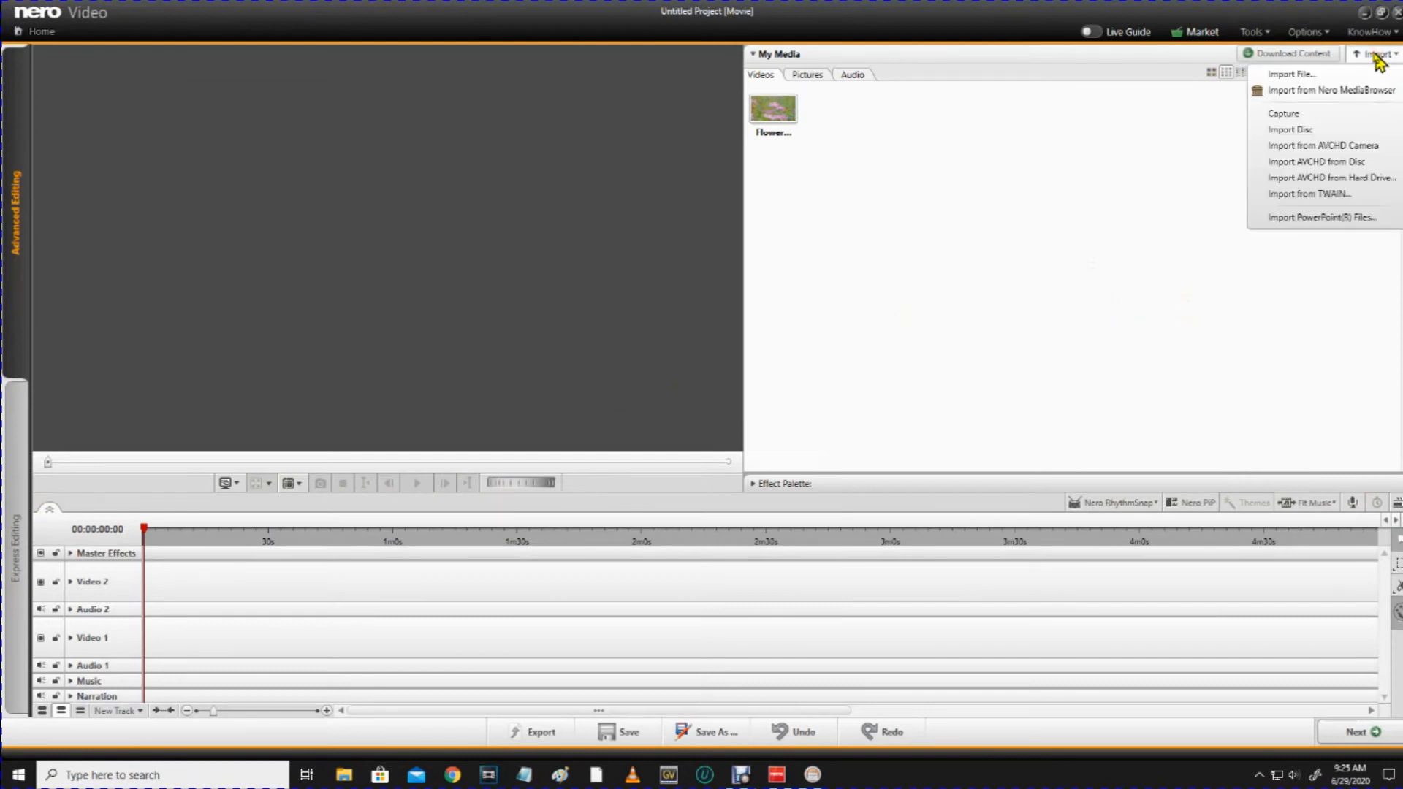
{"action": "left_click", "coordinate": [1287, 75]}
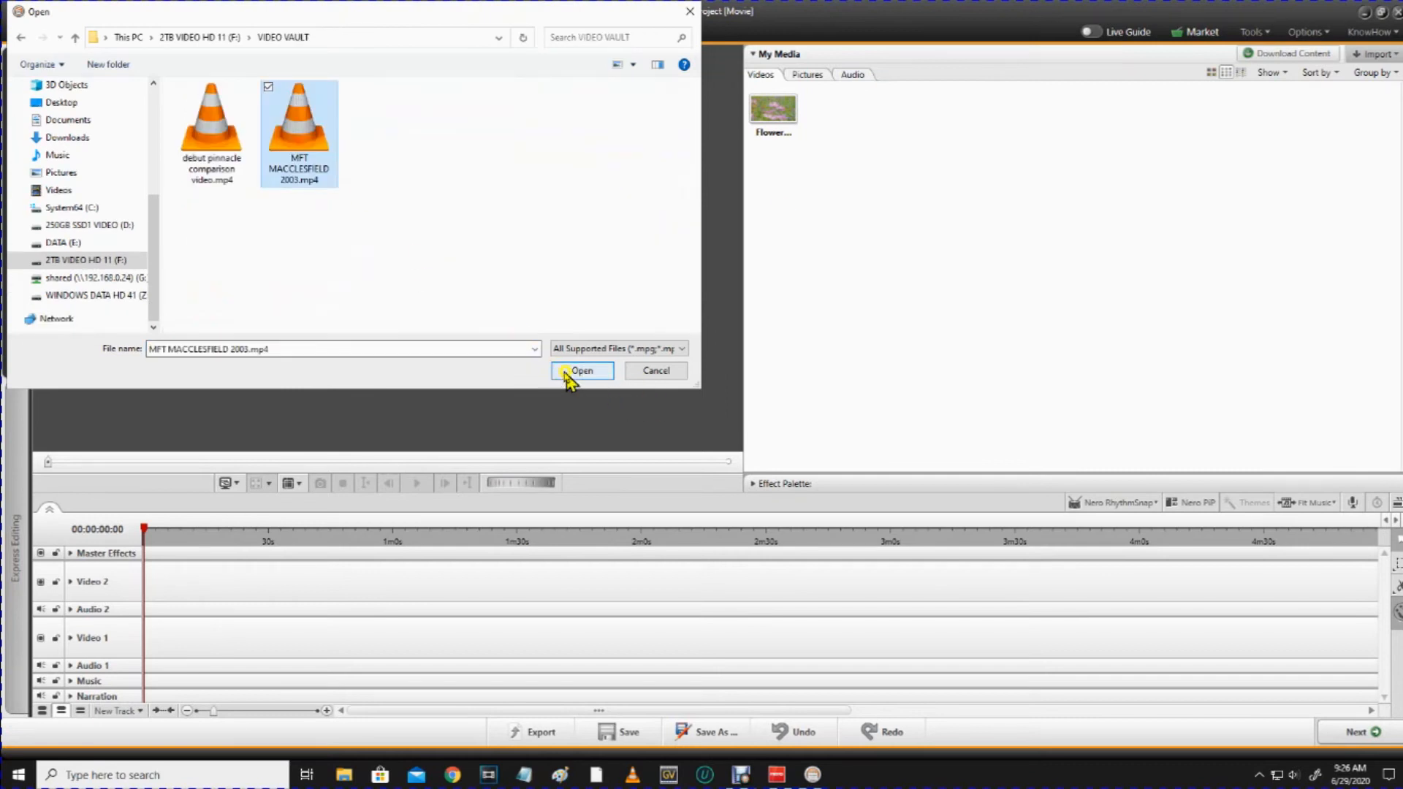
{"action": "left_click", "coordinate": [567, 371]}
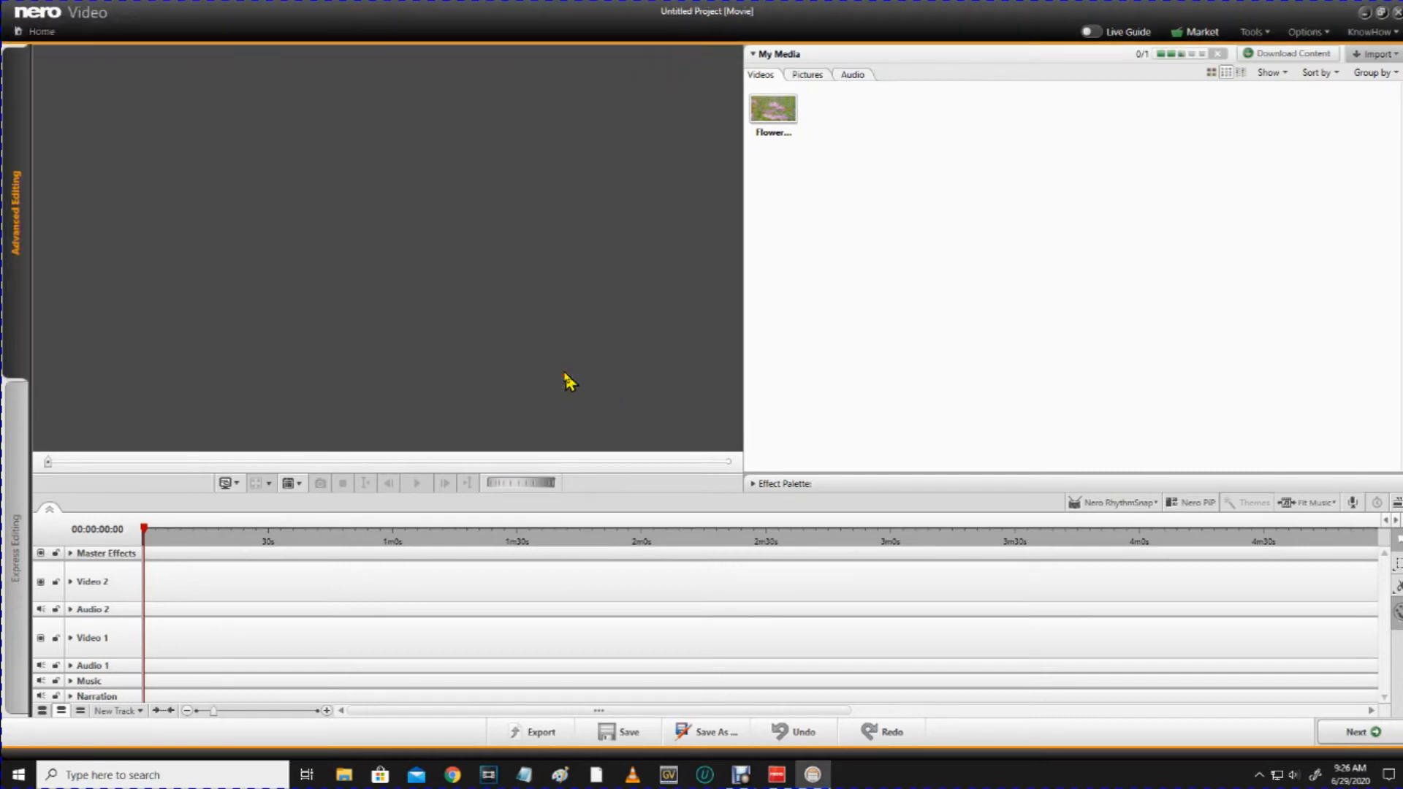
{"action": "left_click_drag", "start_coordinate": [832, 110], "coordinate": [143, 617]}
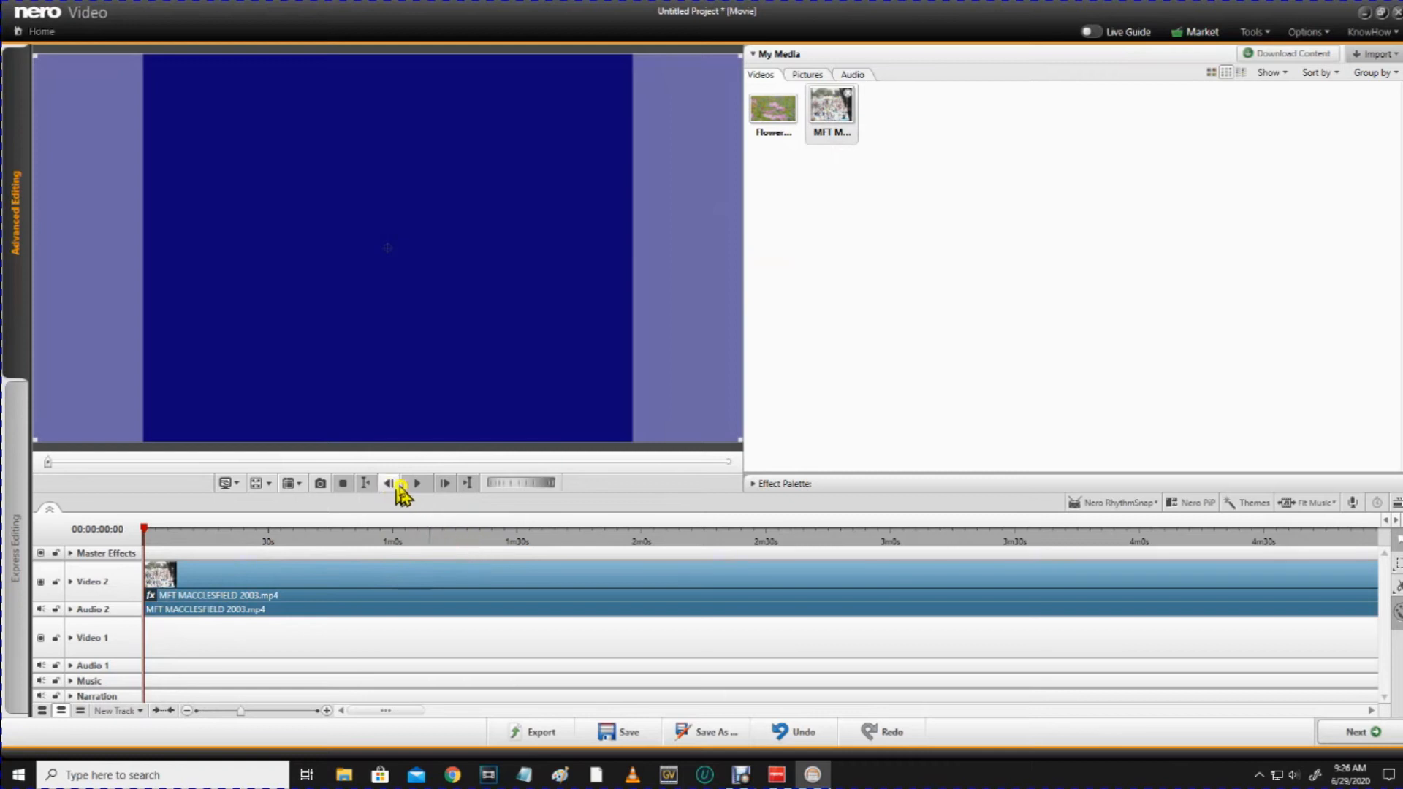
Preview MFT MACCLESFIELD 2003.mp4 from the start of the timeline and again from about 15 seconds
{"action": "left_click", "coordinate": [416, 484]}
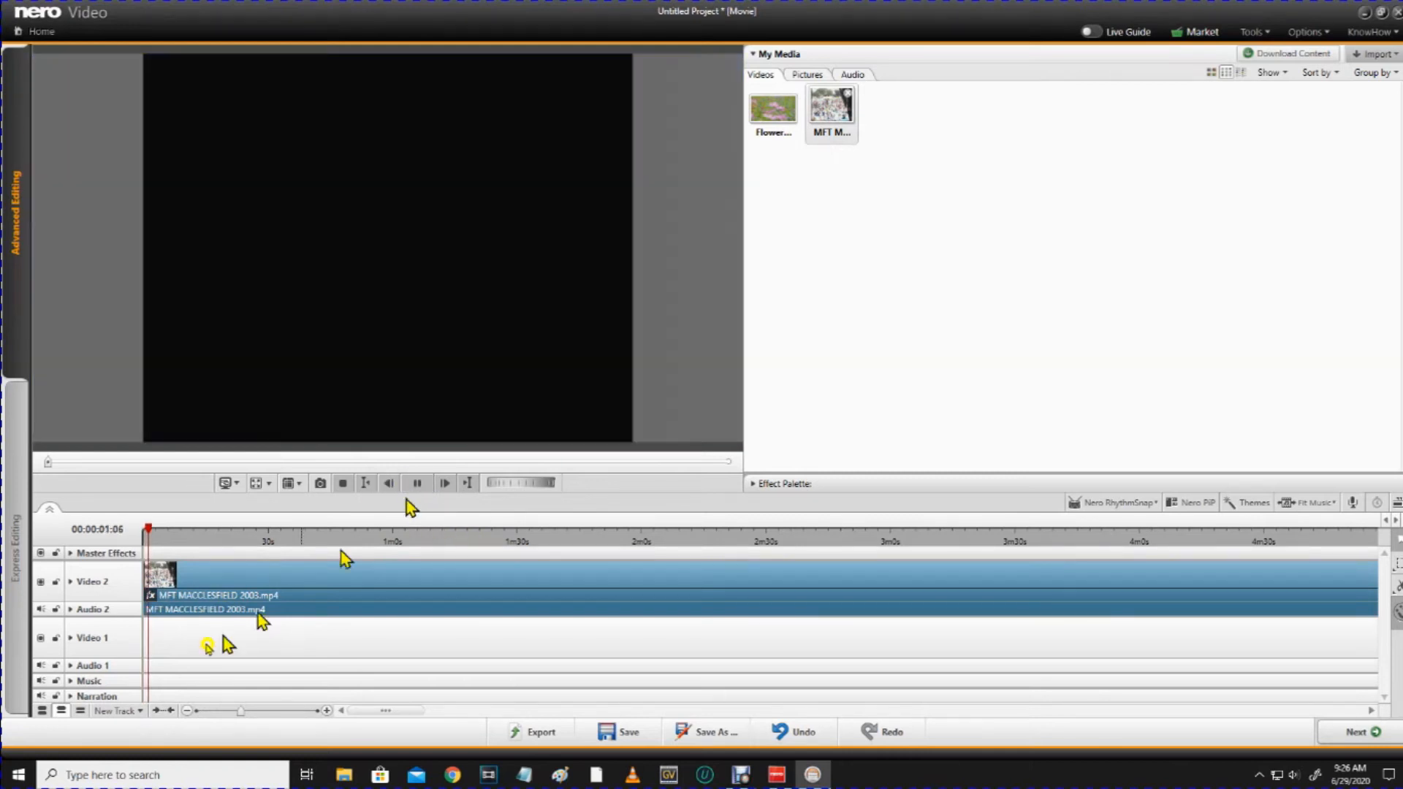
{"action": "left_click", "coordinate": [210, 539]}
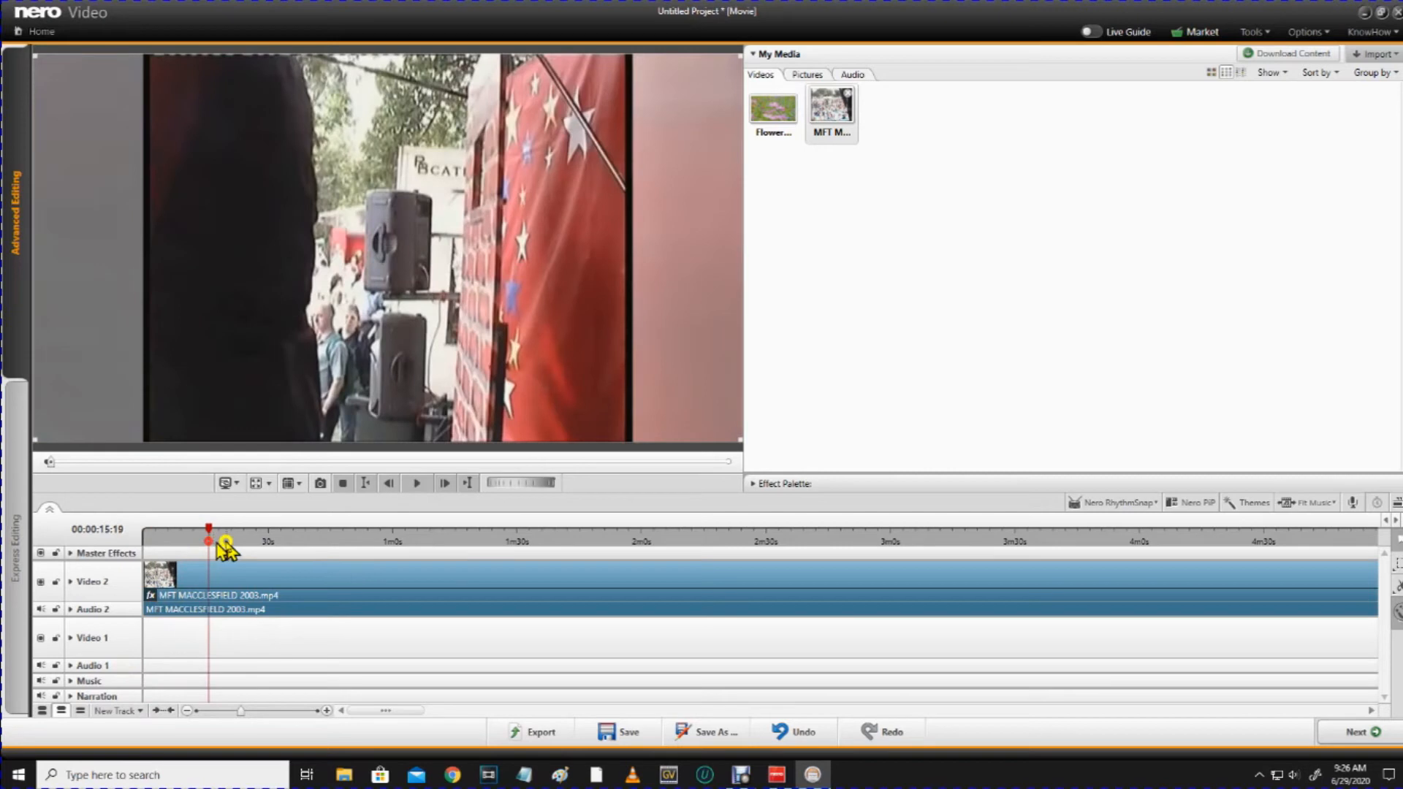
{"action": "left_click", "coordinate": [417, 483]}
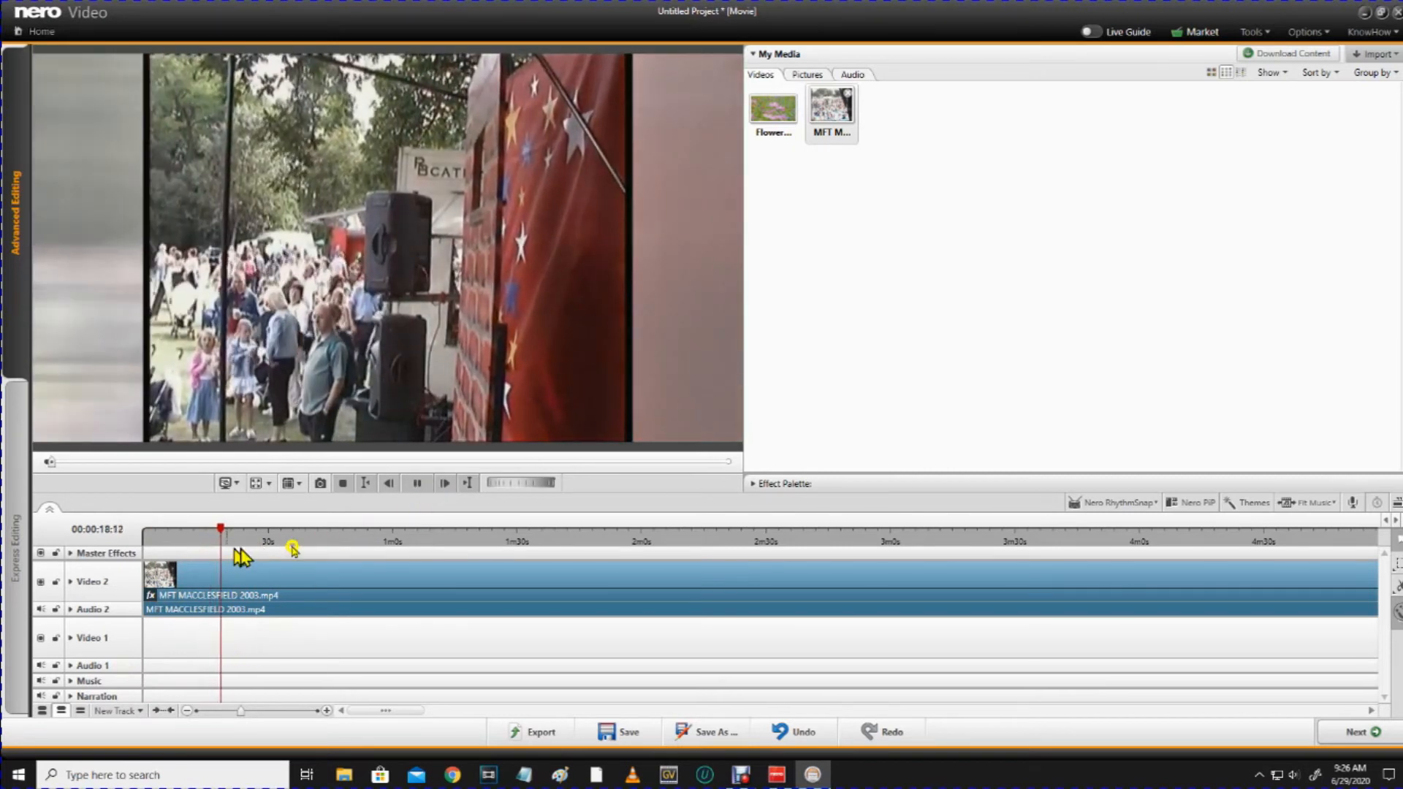
{"action": "left_click", "coordinate": [413, 483]}
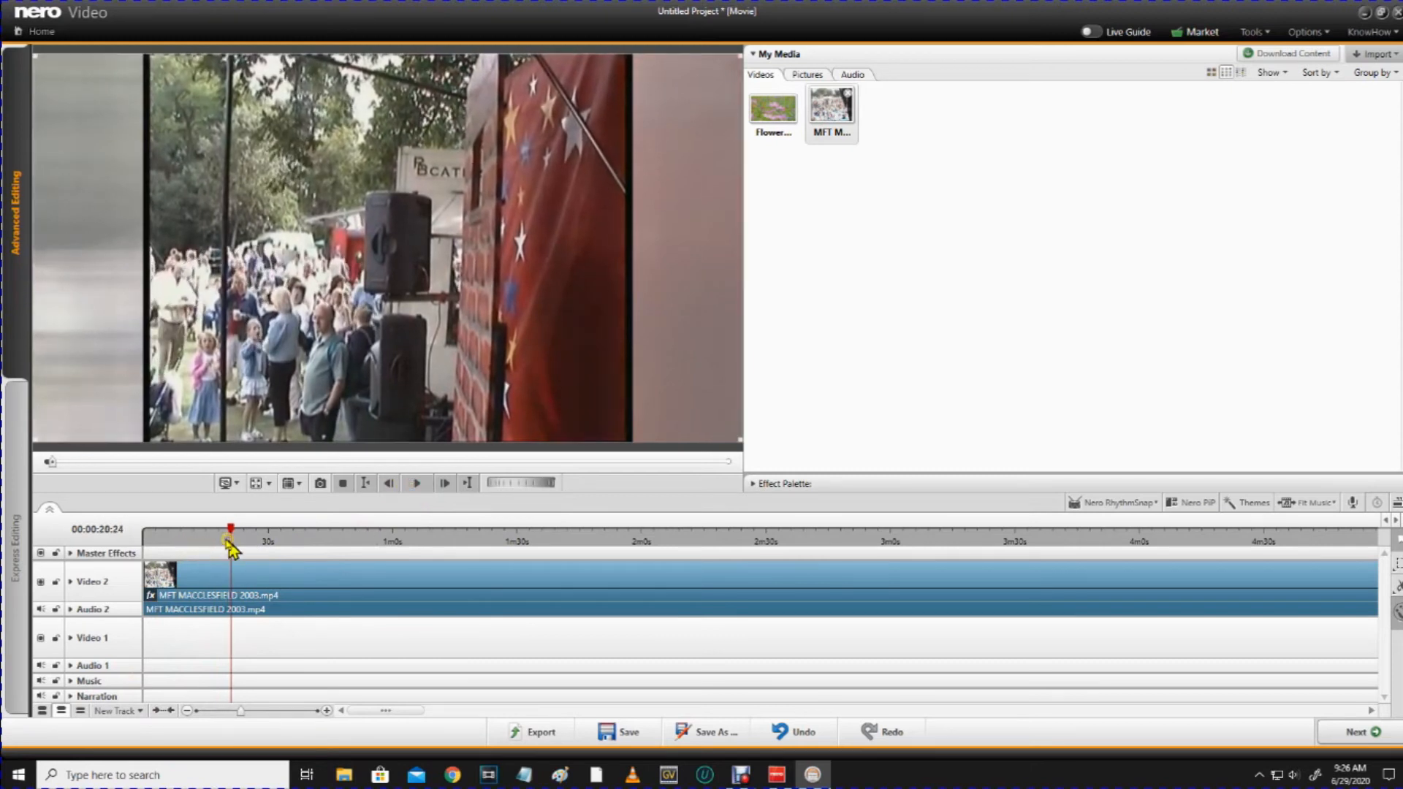
Preview the clip from about 1 min 30 s and 2 min 39 s, and return the playhead to about 1 min 53 s
{"action": "left_click_drag", "start_coordinate": [245, 540], "coordinate": [519, 545]}
{"action": "left_click", "coordinate": [406, 483]}
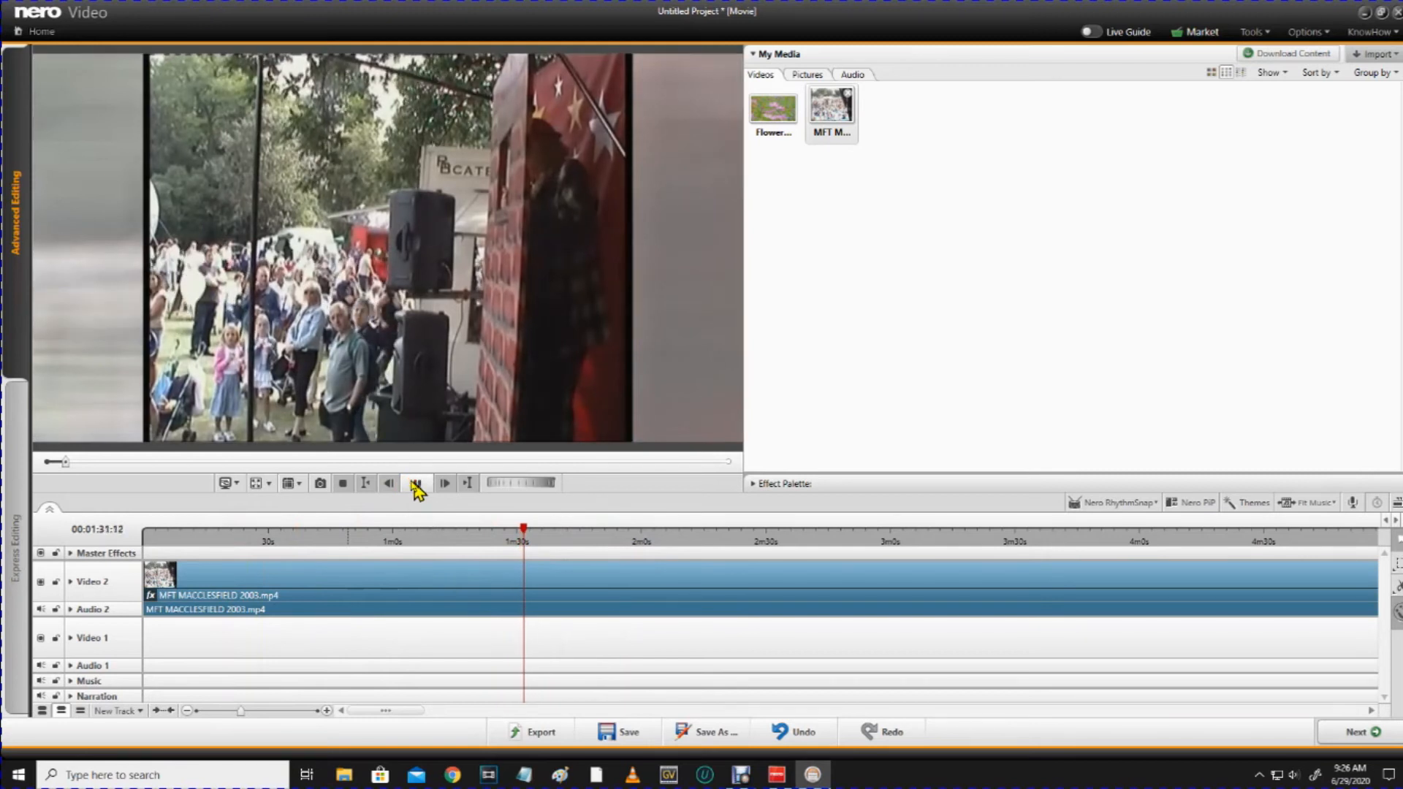
{"action": "left_click", "coordinate": [414, 484]}
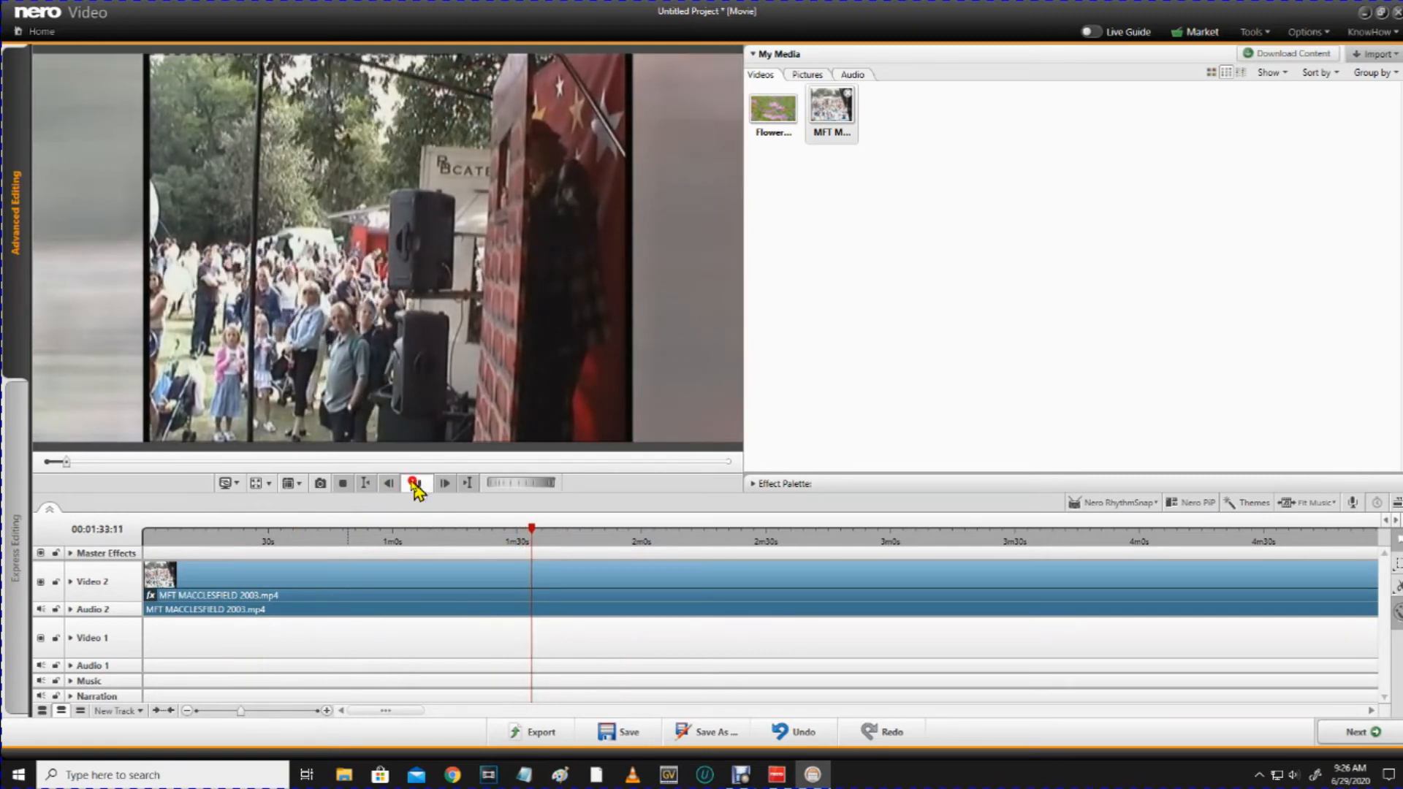
{"action": "left_click_drag", "start_coordinate": [534, 532], "coordinate": [822, 552]}
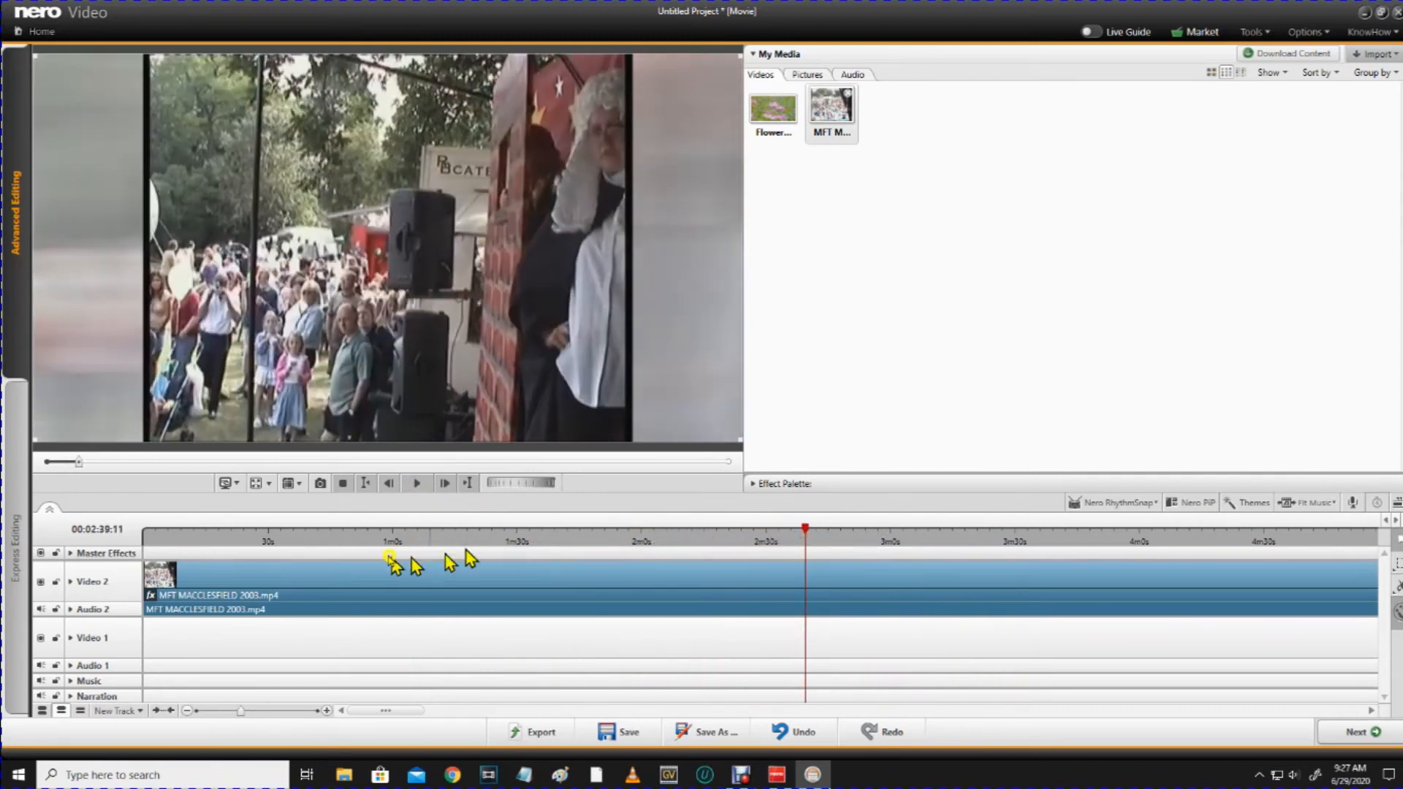
{"action": "left_click", "coordinate": [417, 483]}
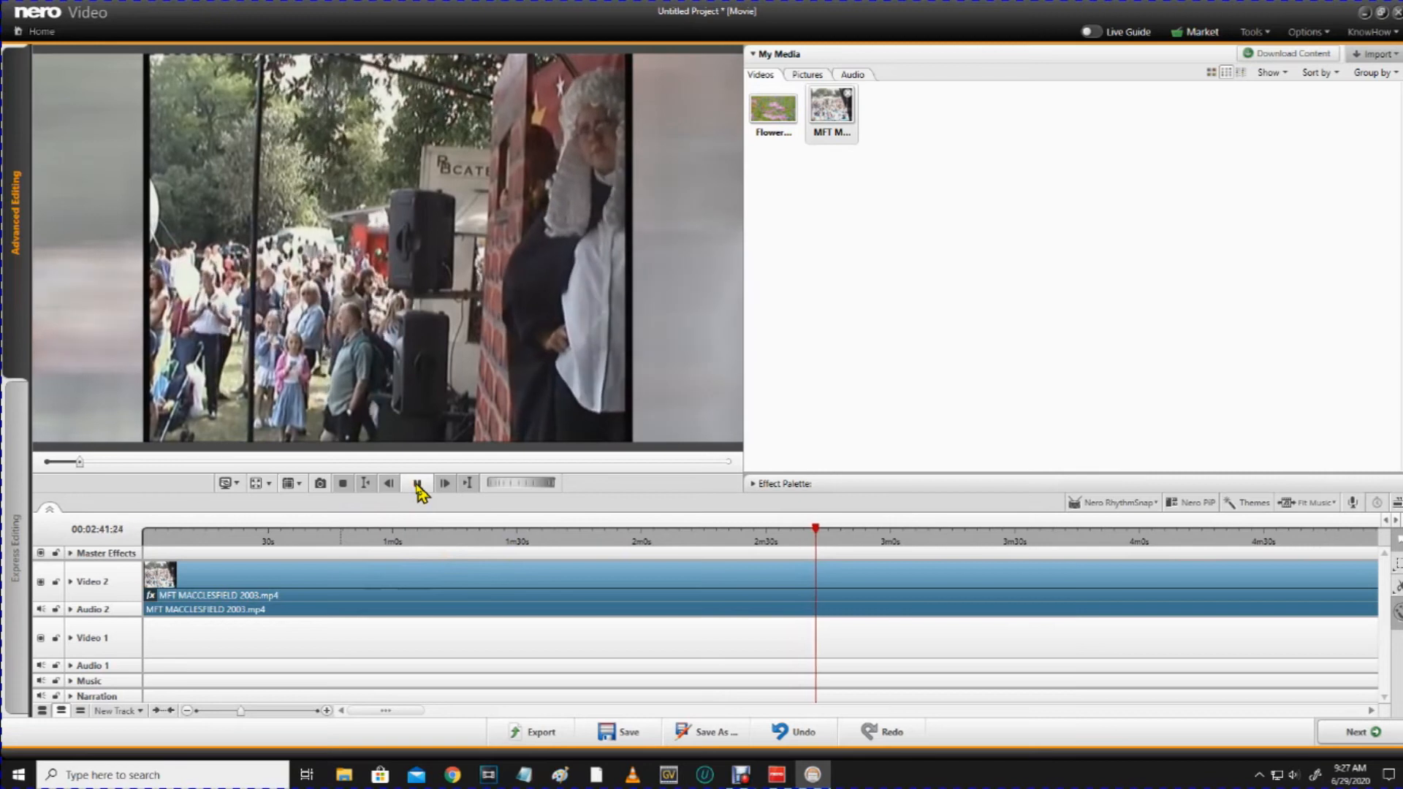
{"action": "left_click", "coordinate": [417, 485]}
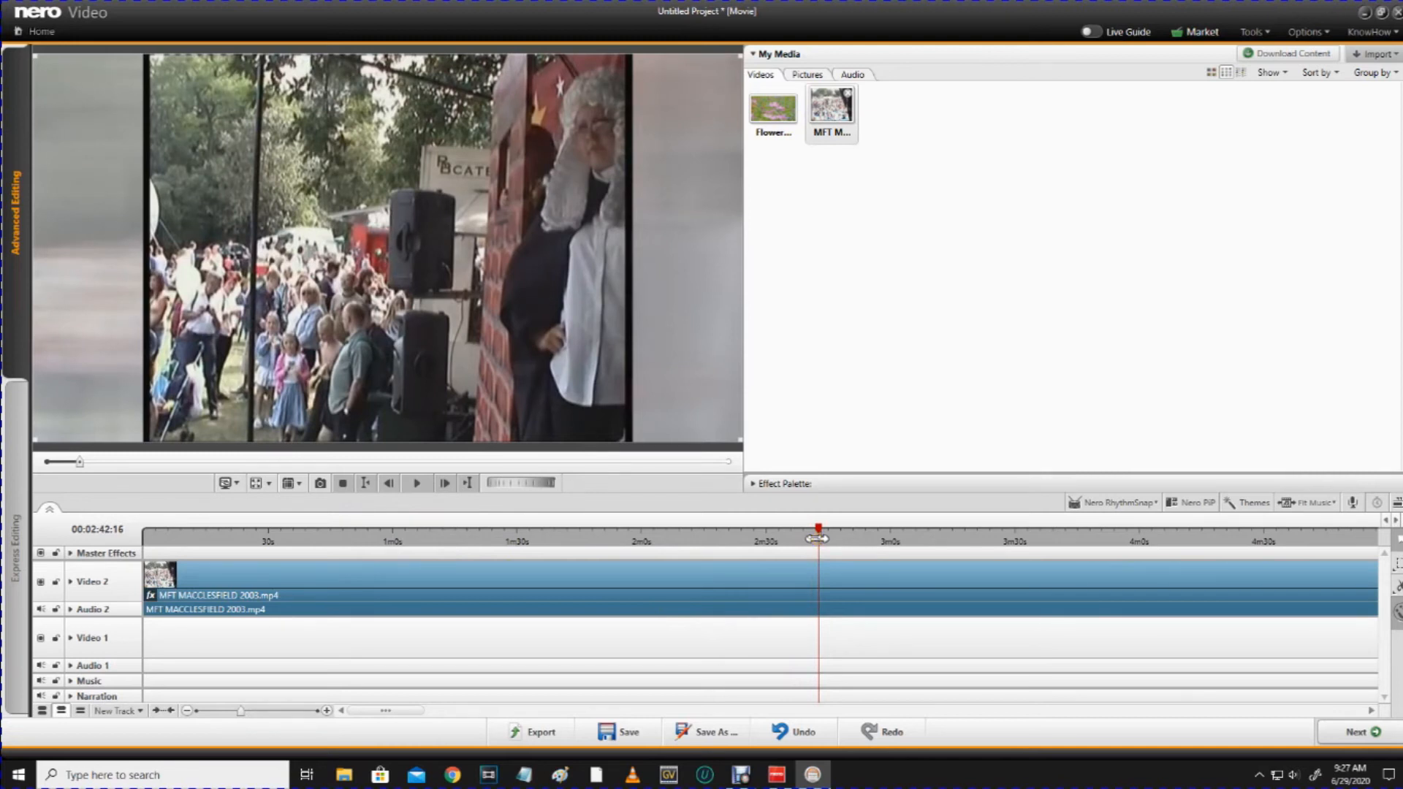
{"action": "left_click", "coordinate": [614, 541]}
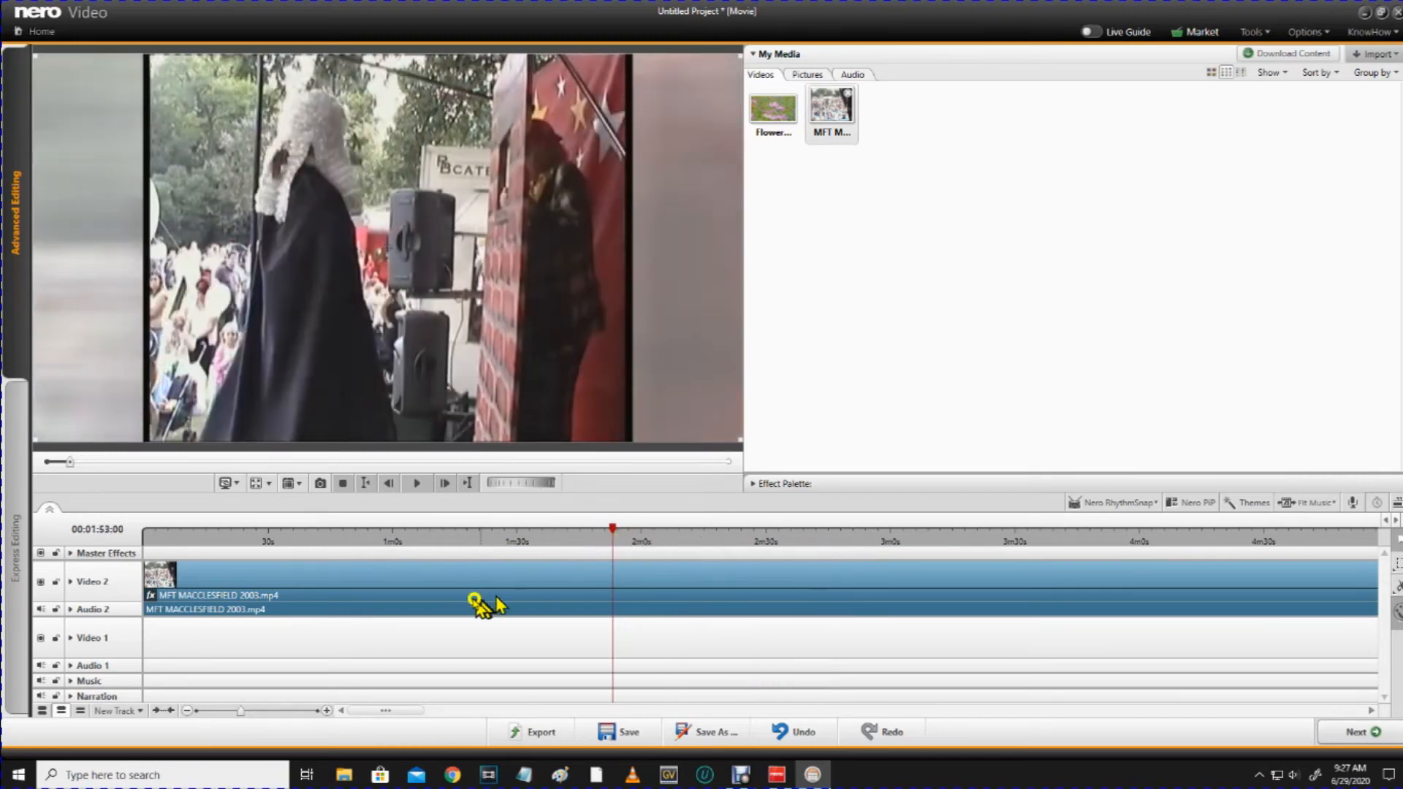
Examine the resolution, frame rate and audio settings in the movie options, keeping the preview image uncovered, and accept them as they are
{"action": "left_click", "coordinate": [1307, 32]}
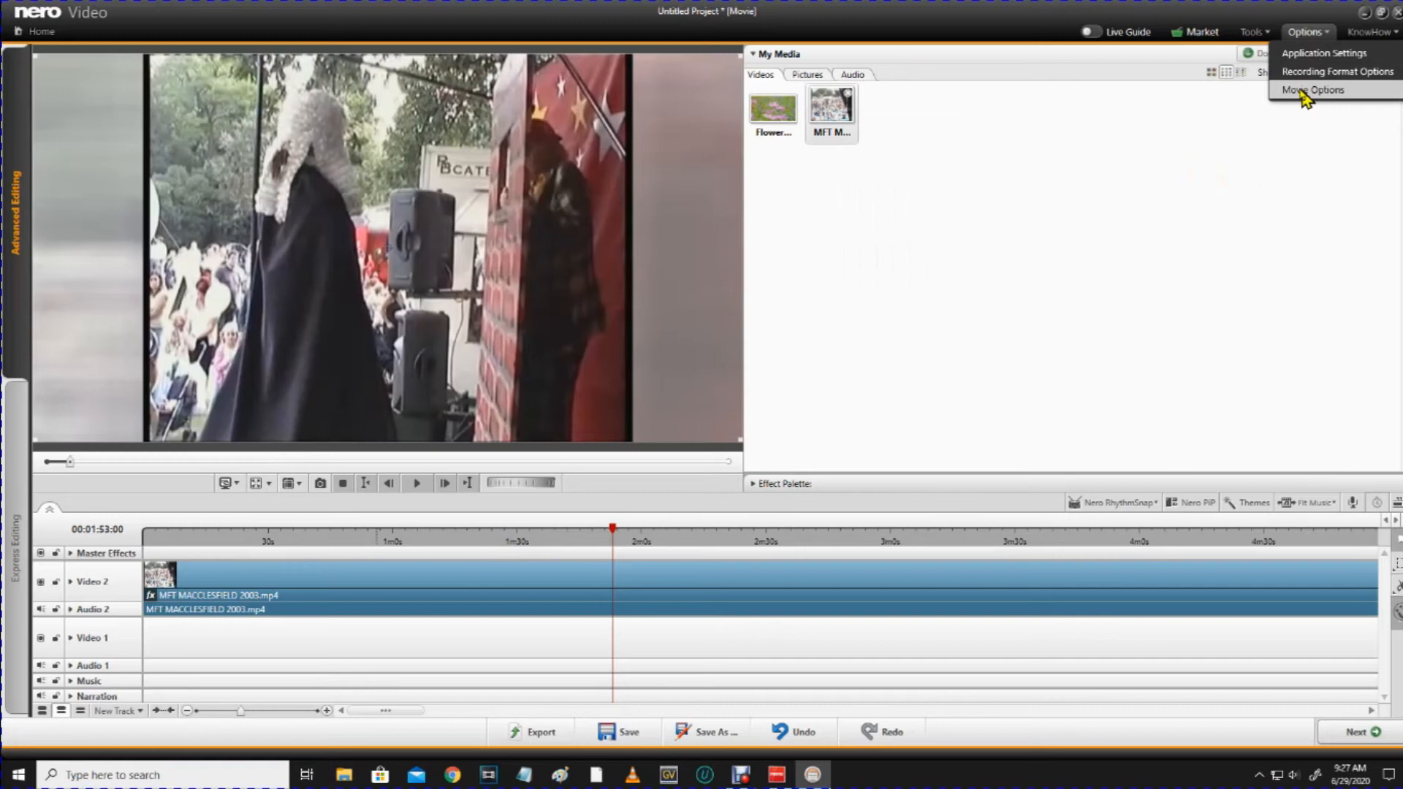
{"action": "left_click", "coordinate": [1302, 91]}
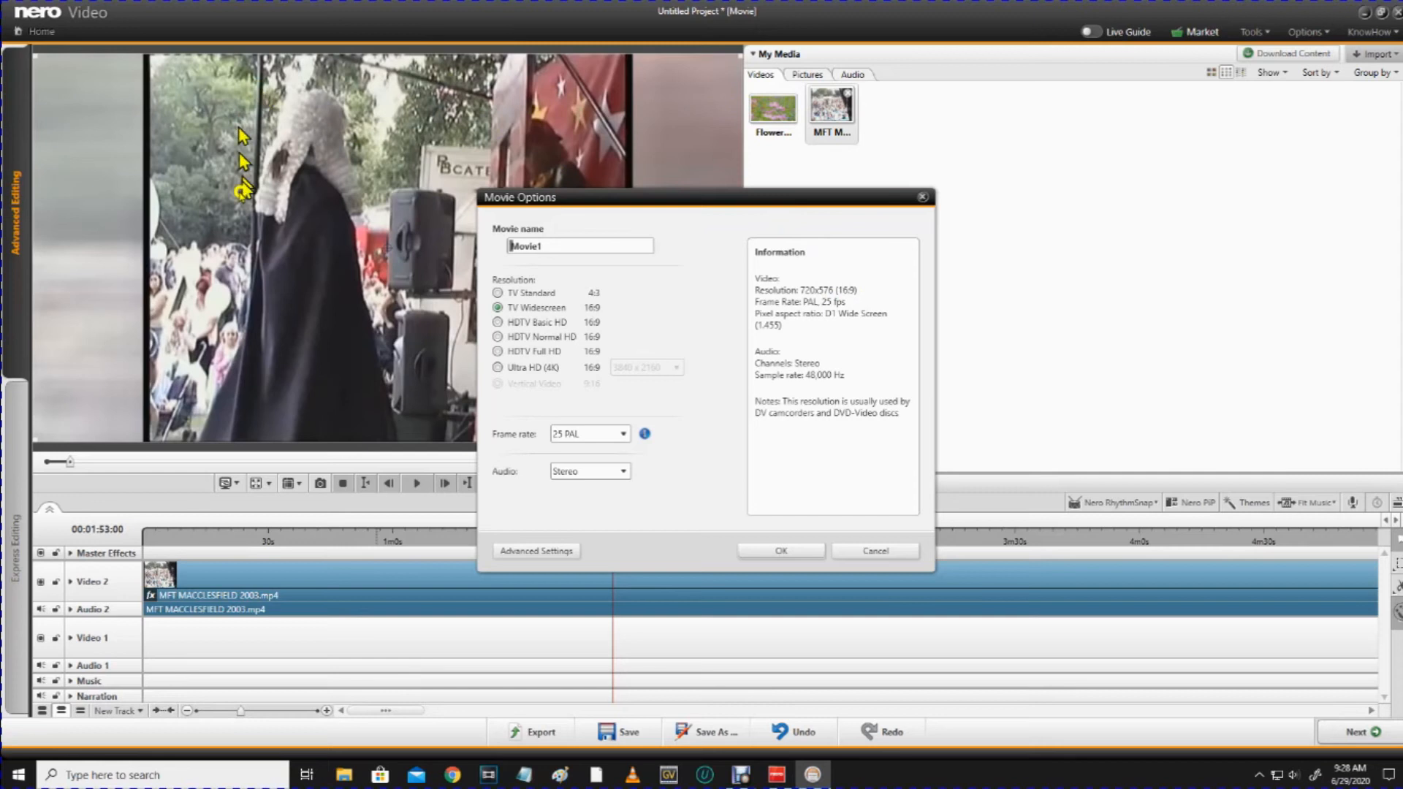
{"action": "left_click_drag", "start_coordinate": [639, 201], "coordinate": [516, 203]}
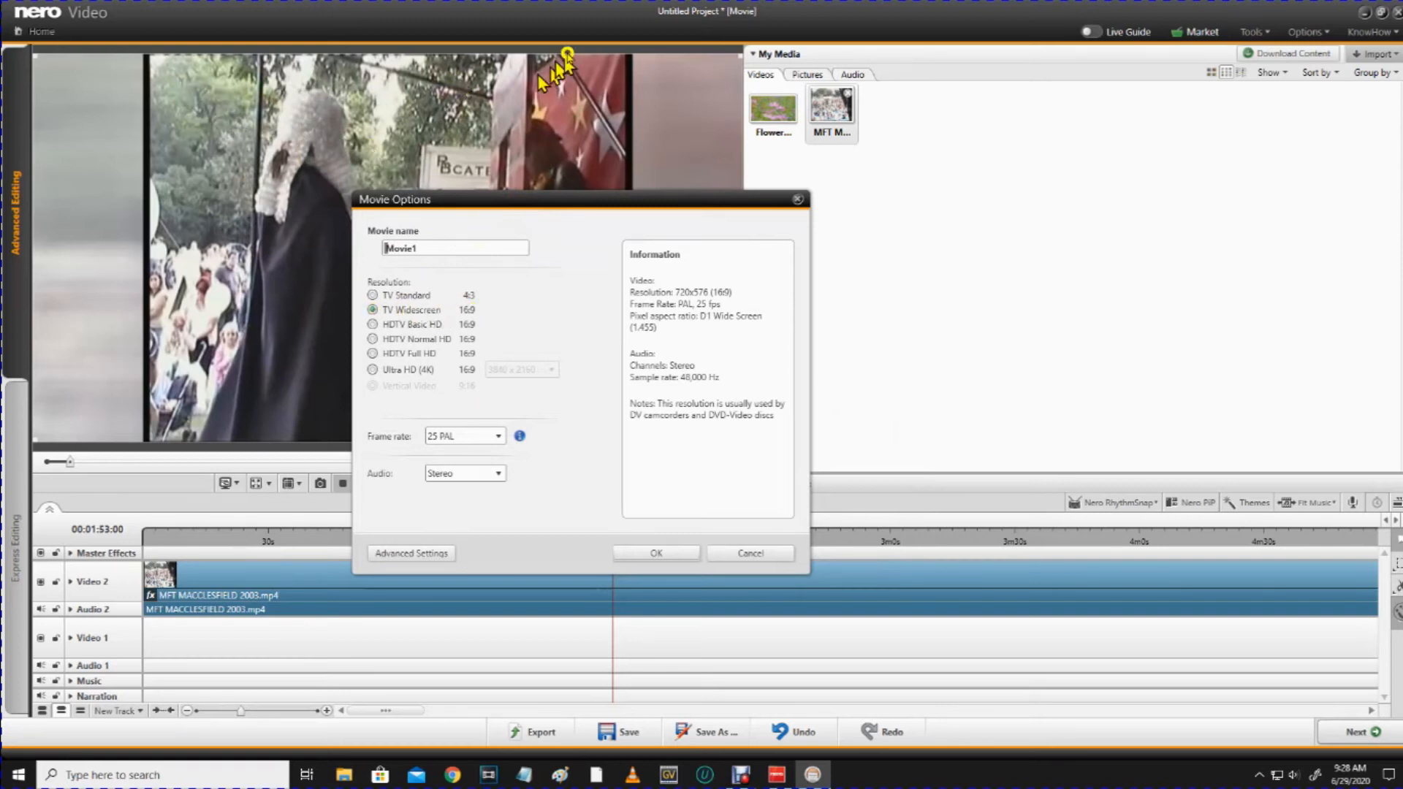
{"action": "left_click_drag", "start_coordinate": [516, 191], "coordinate": [925, 151]}
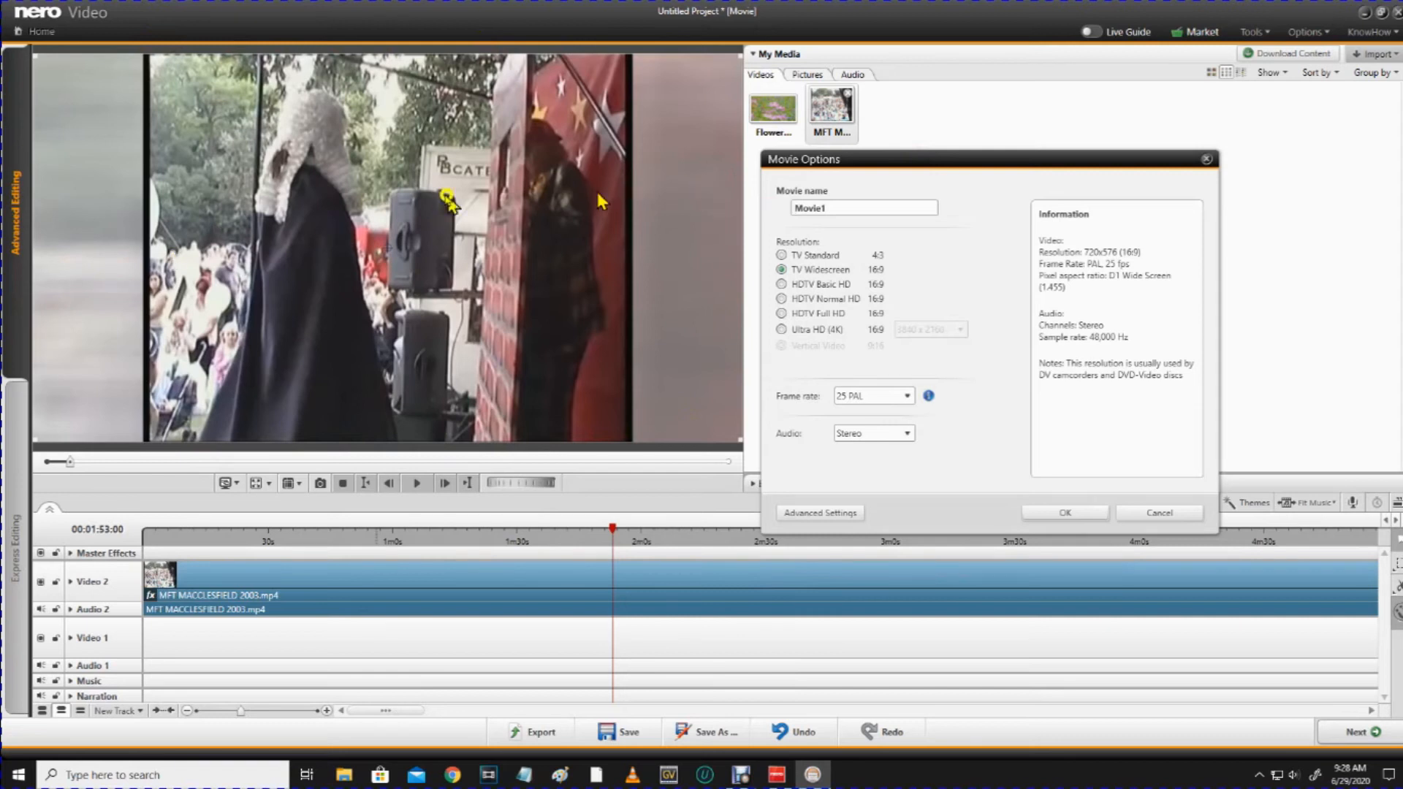
{"action": "left_click_drag", "start_coordinate": [906, 160], "coordinate": [322, 143]}
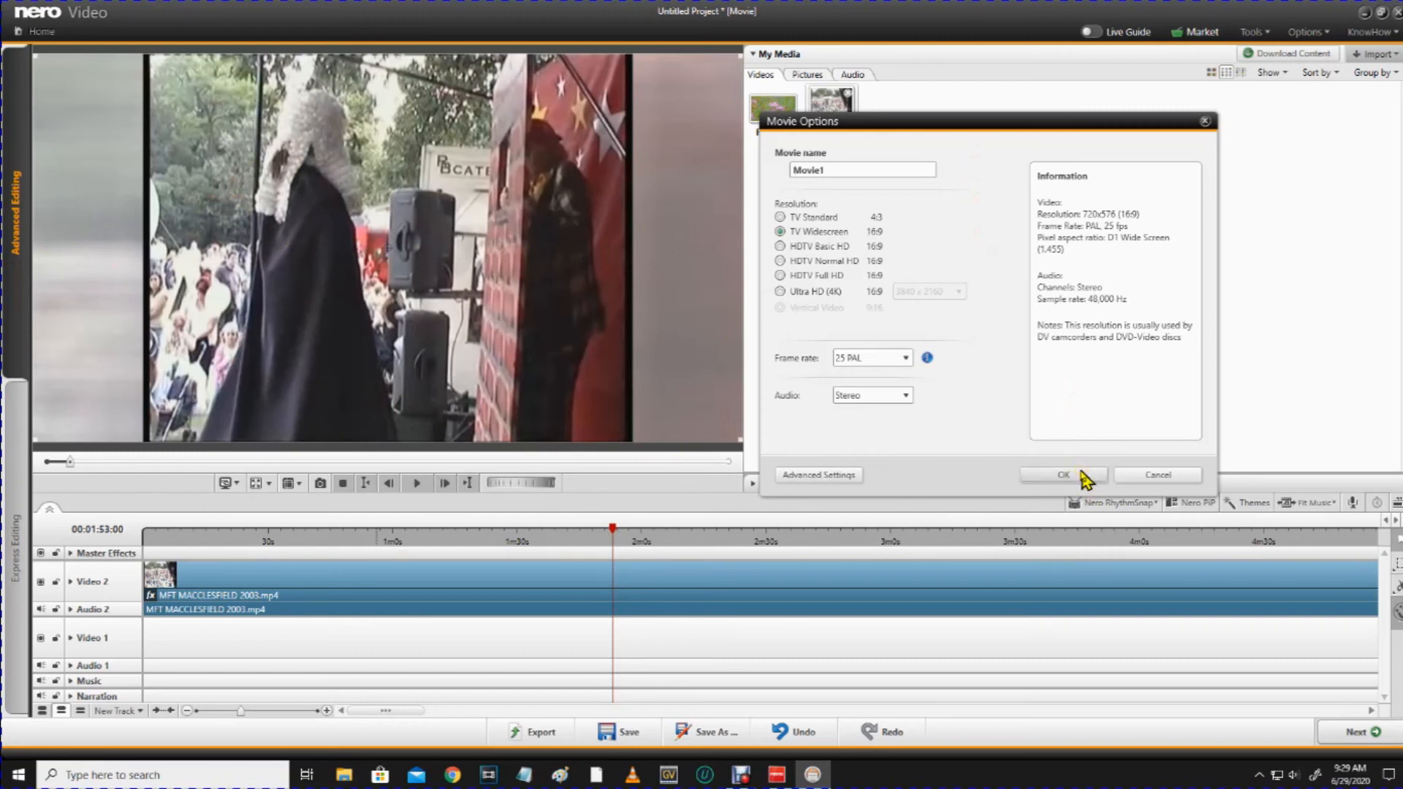
{"action": "left_click", "coordinate": [1065, 475]}
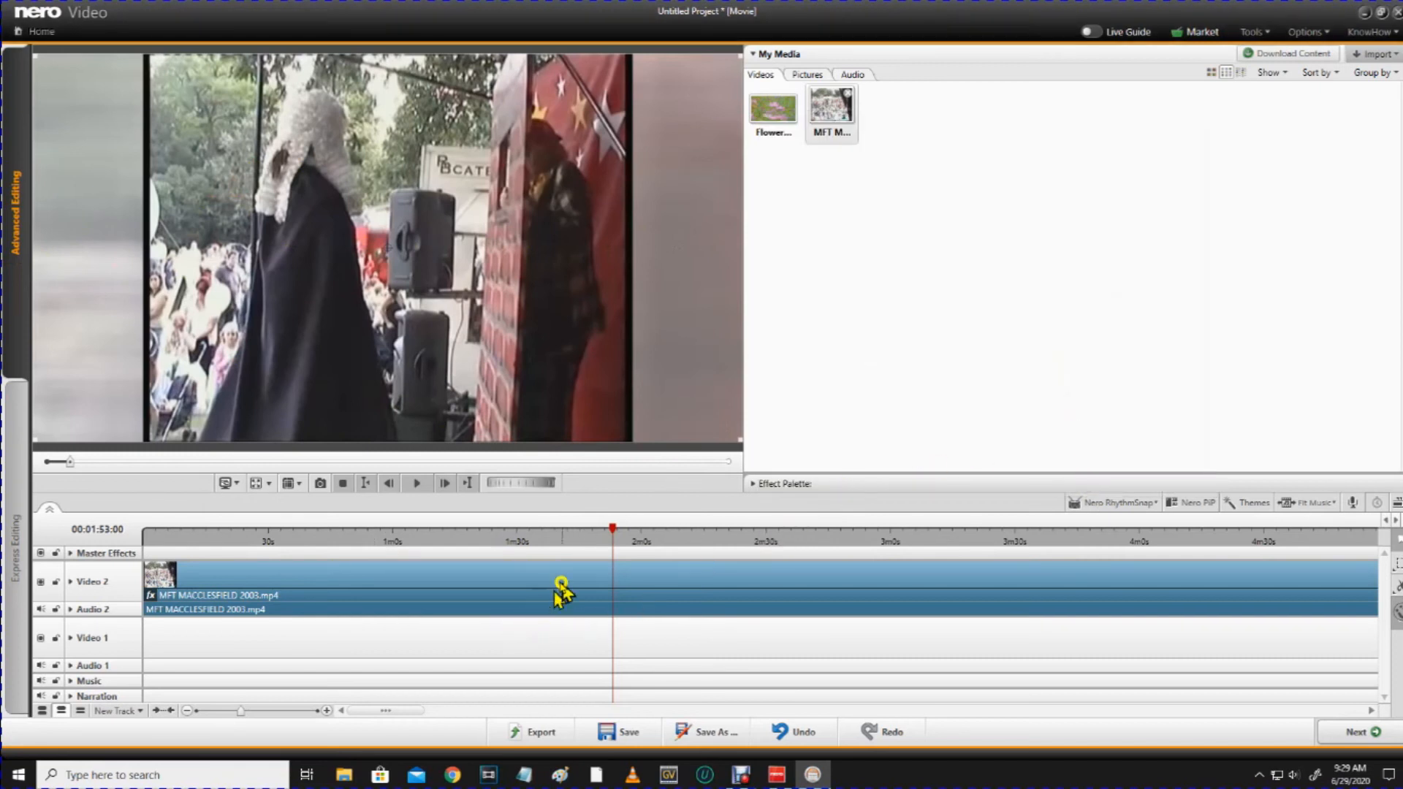
Play the clip for a few seconds from about 1 min 53 s and pause it
{"action": "left_click", "coordinate": [417, 482]}
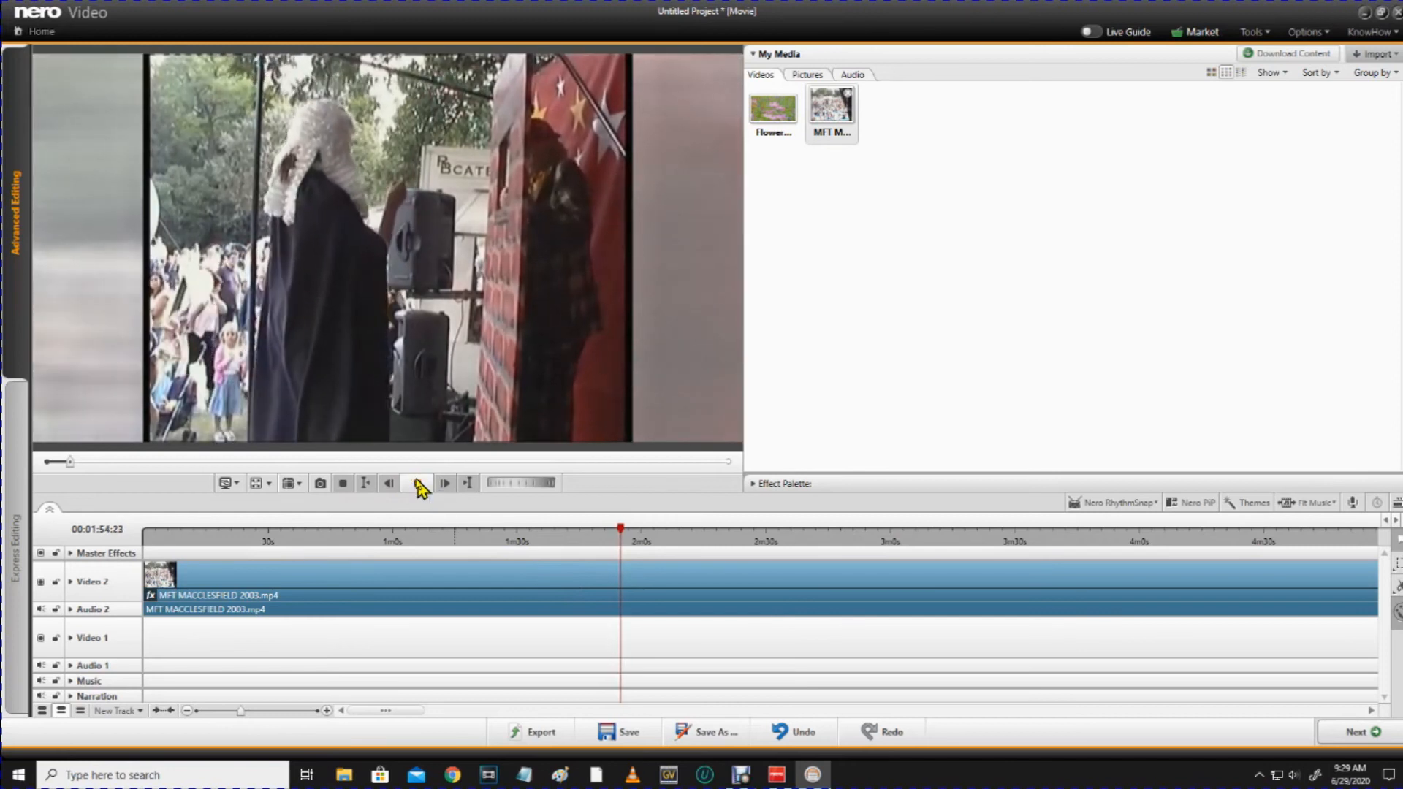
{"action": "left_click", "coordinate": [417, 483]}
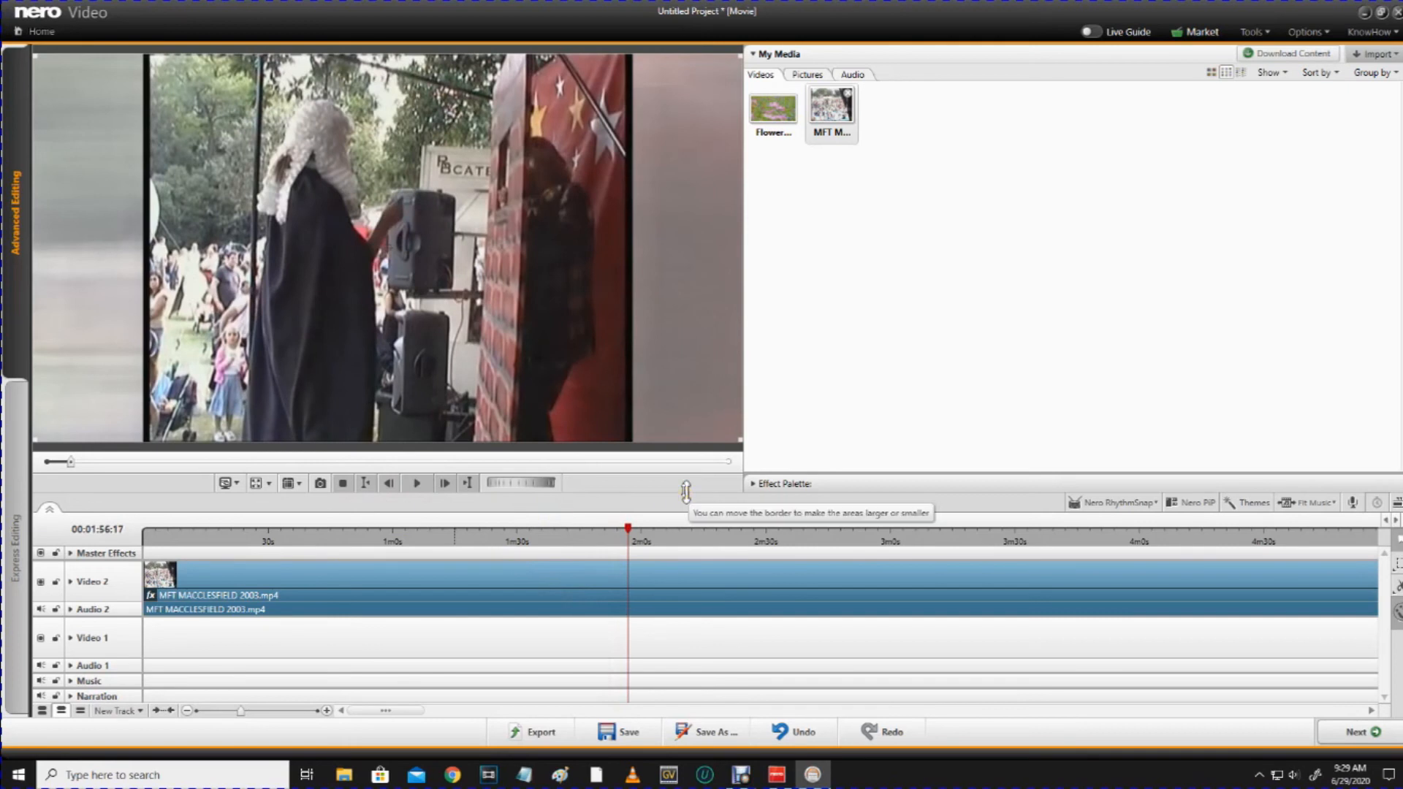